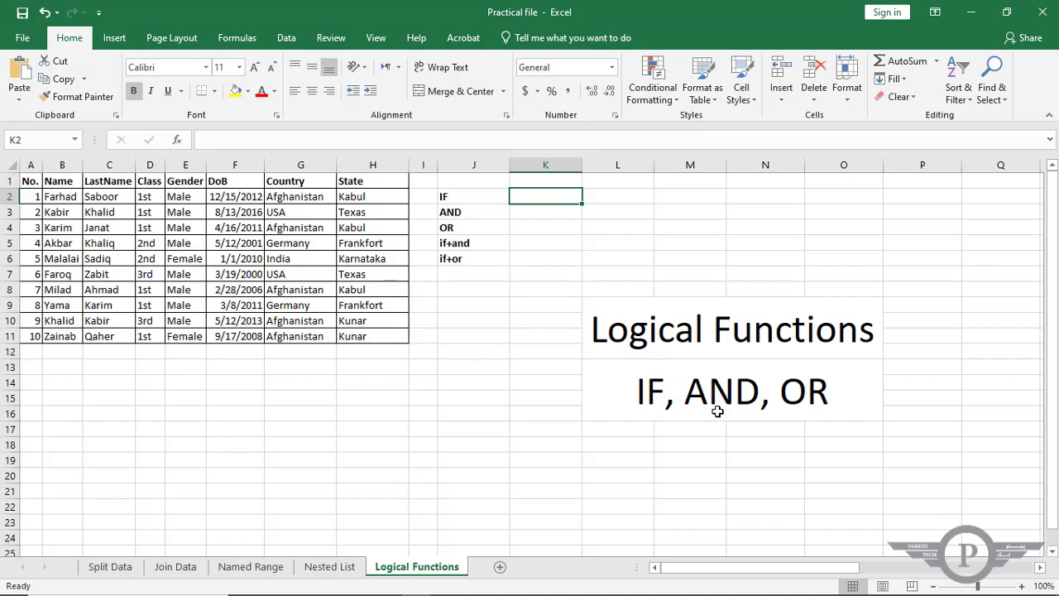
Enter the formula =IF(A2=1,"Hello","Hi") in K2, beside the IF label.
type("=if")
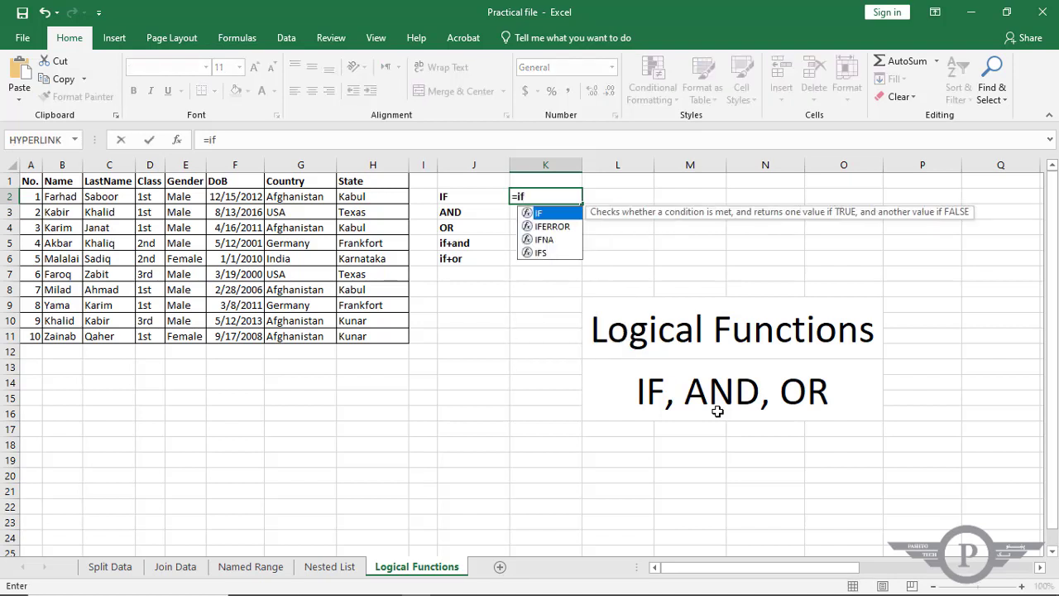
key("Tab")
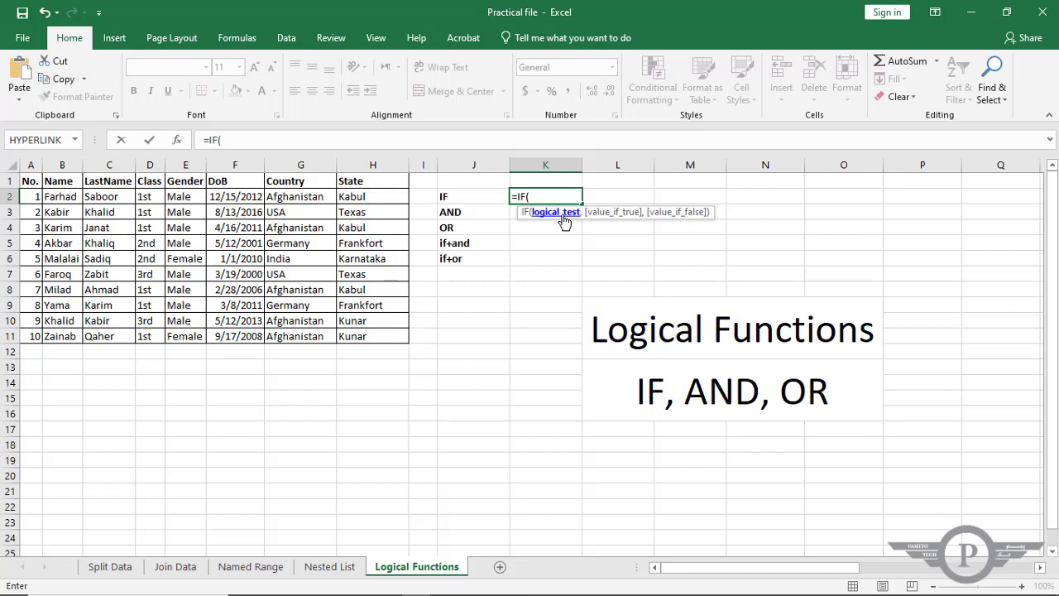
left_click(33, 197)
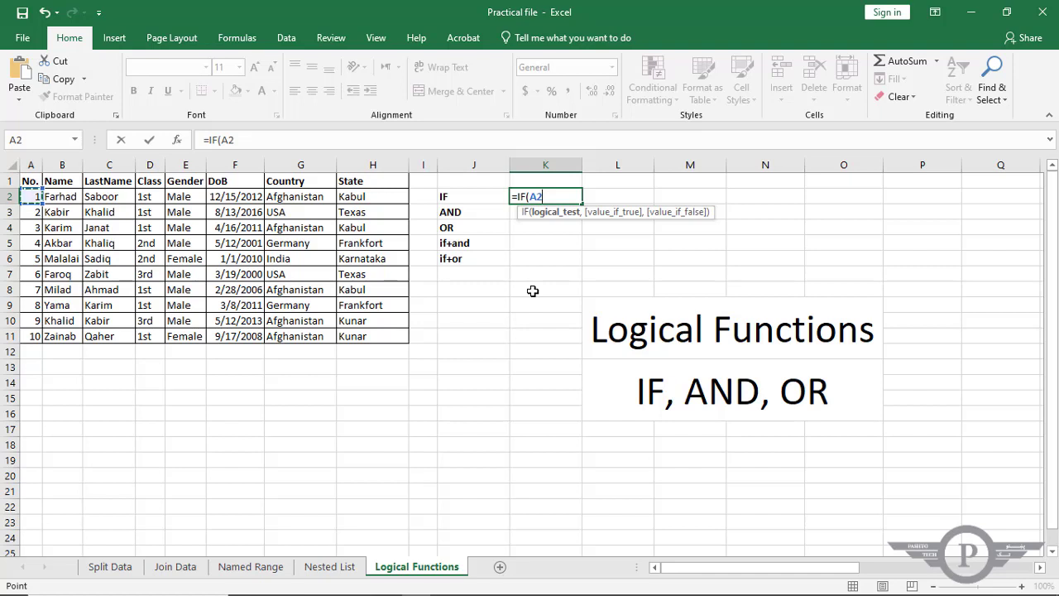
type("+")
type("1,")
type("\"")
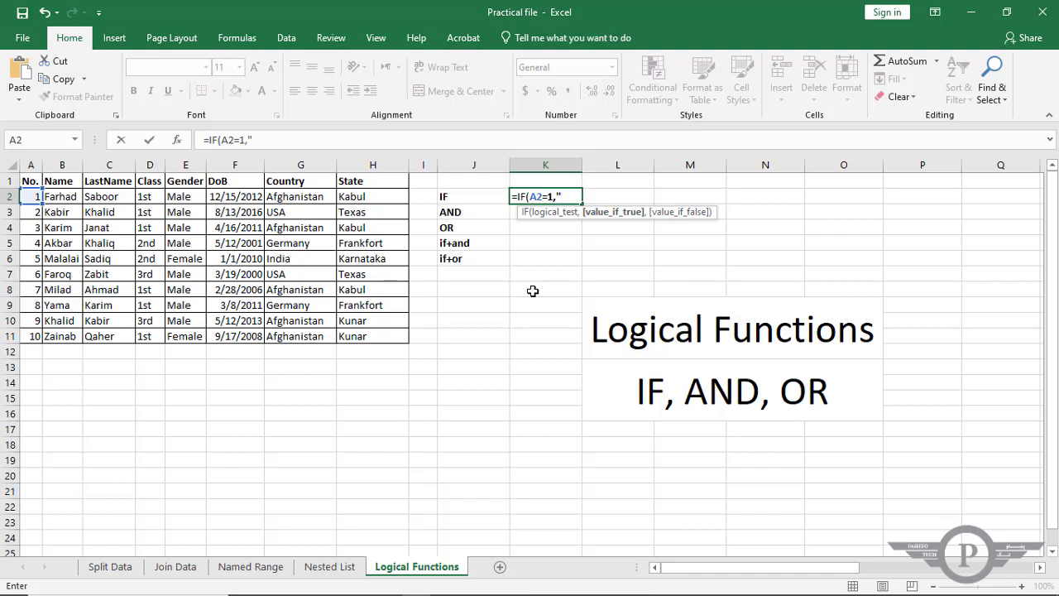
type("Hello\",")
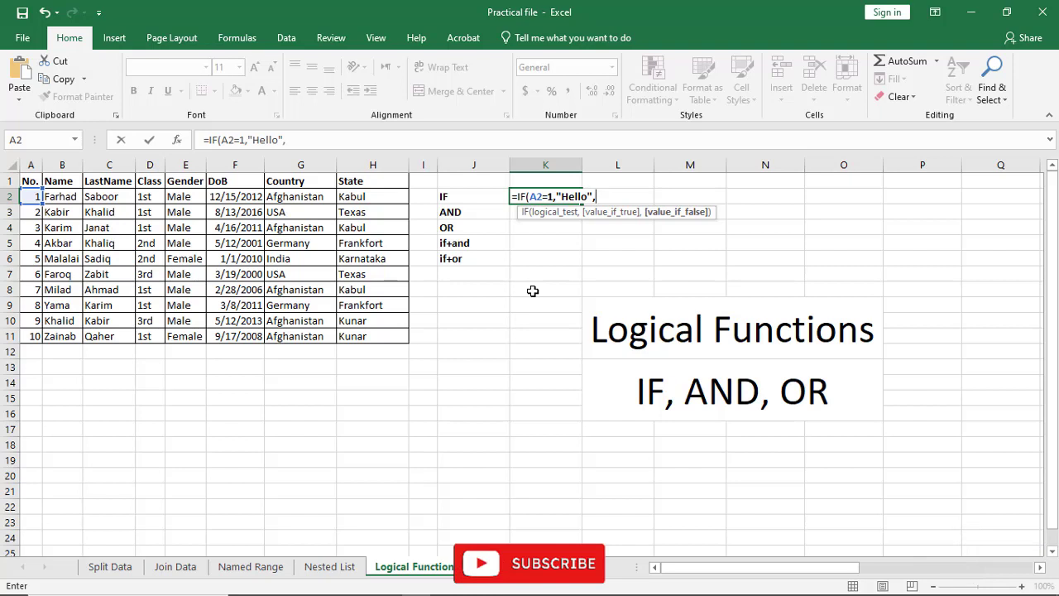
type("\"Hi")
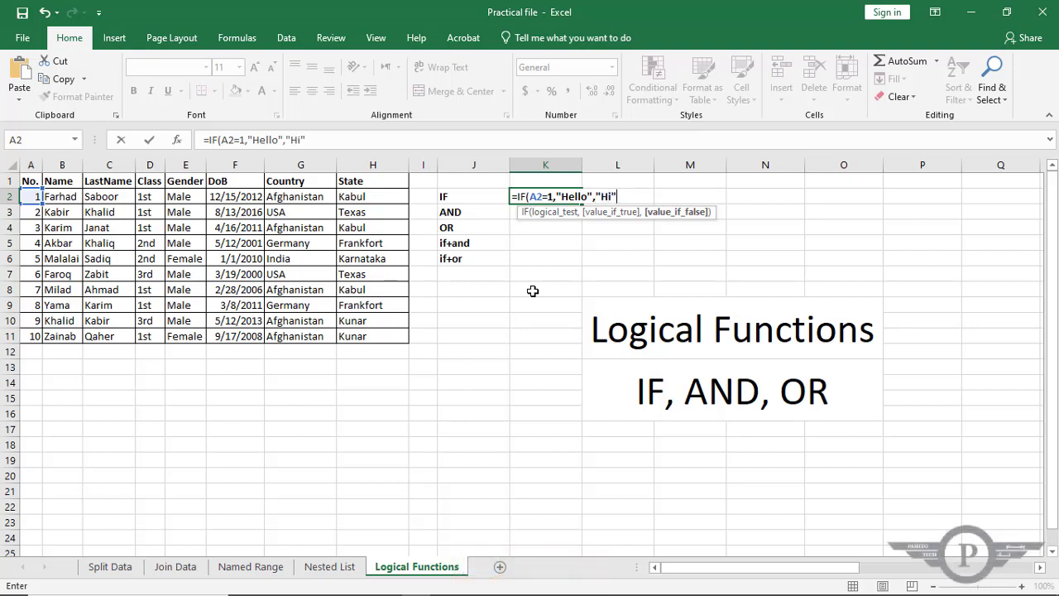
type("\"")
key("ctrl+Return")
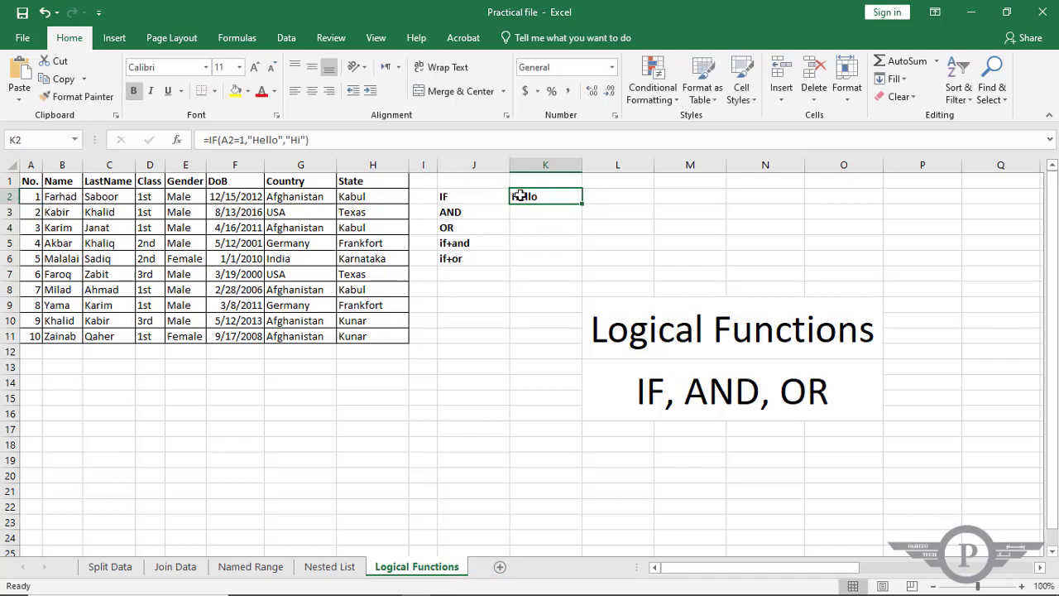
Test the IF formula by setting A2 to 2, and restore A2 to 1.
left_click(31, 197)
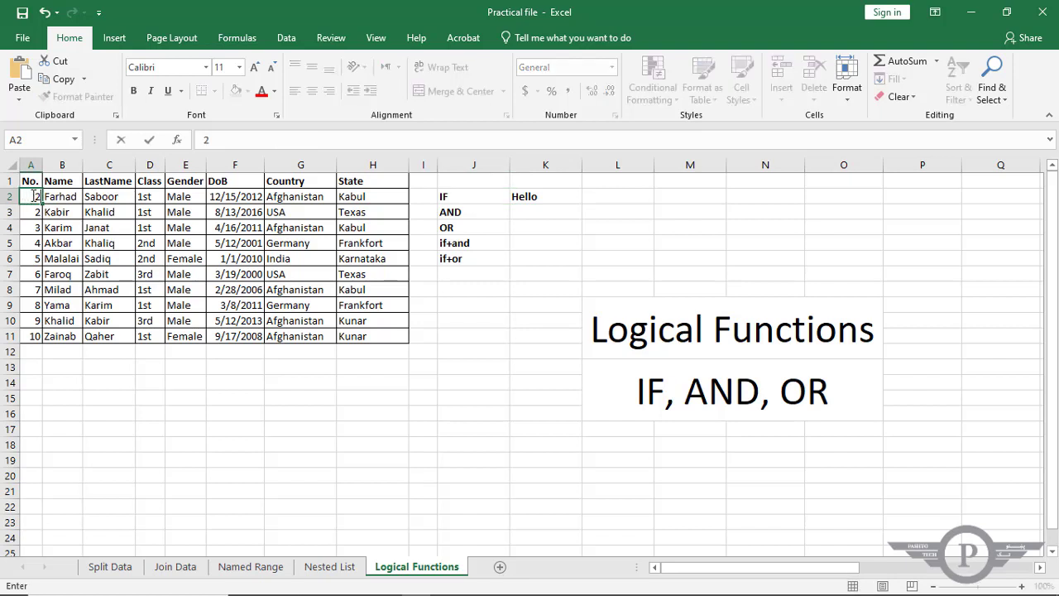
type("2")
key("Return")
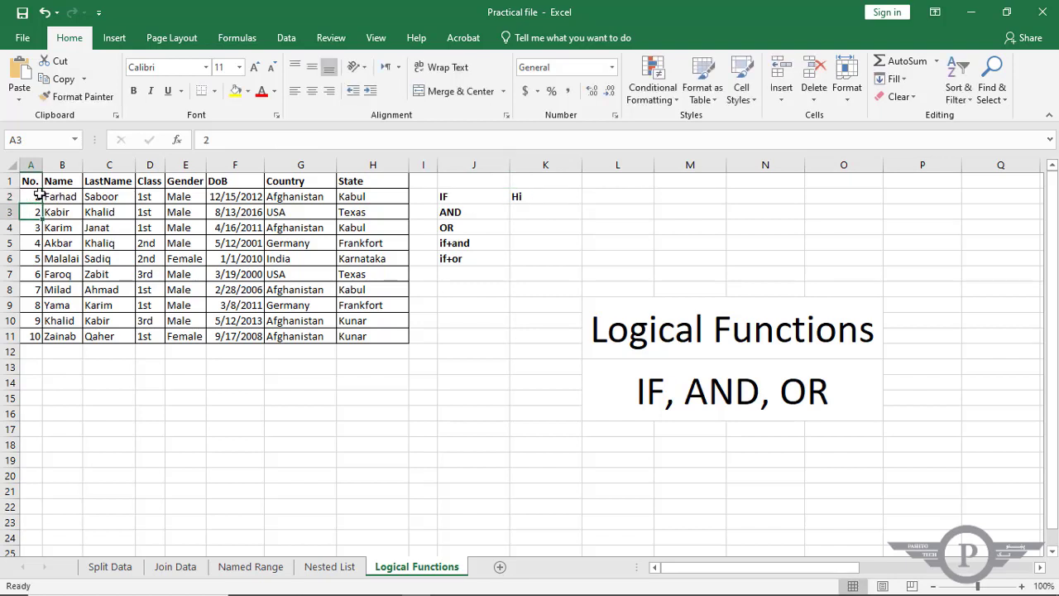
left_click(39, 196)
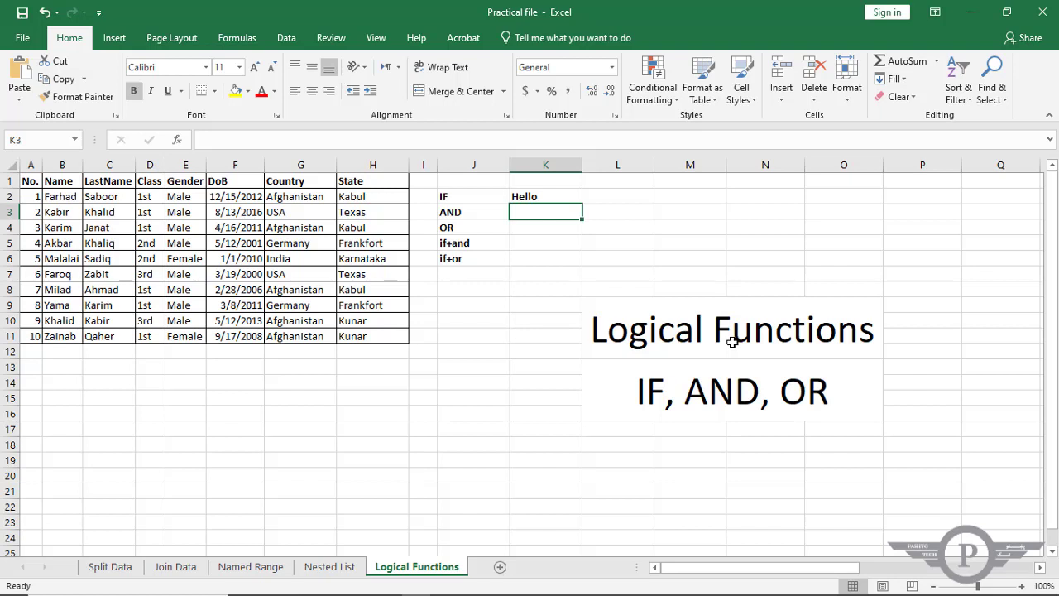
Enter an AND formula in K3 that tests whether A3=2 and B3 equals the first name in that row.
type("0")
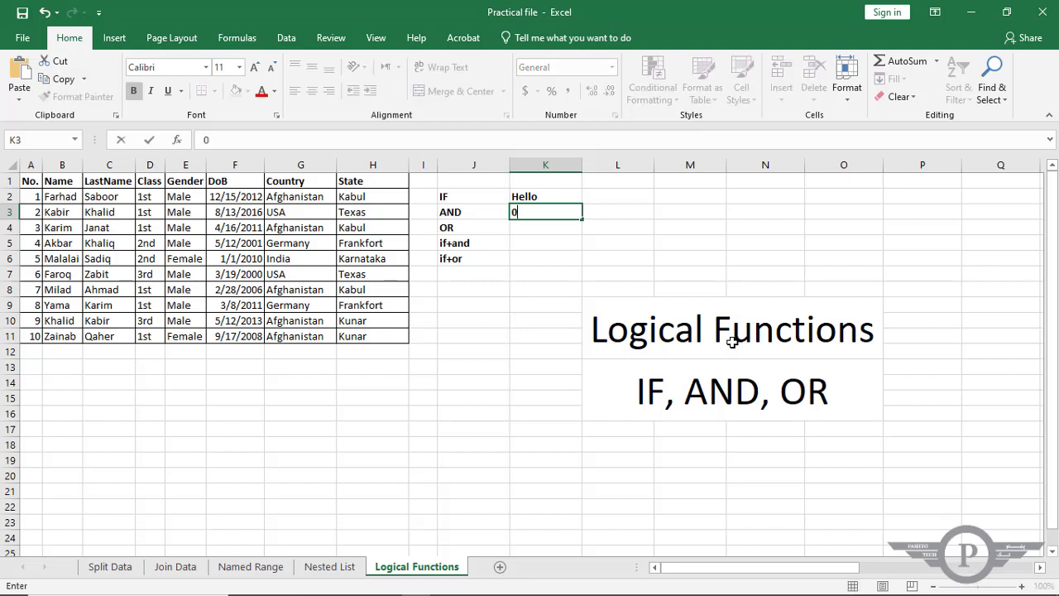
key("BackSpace")
type("=")
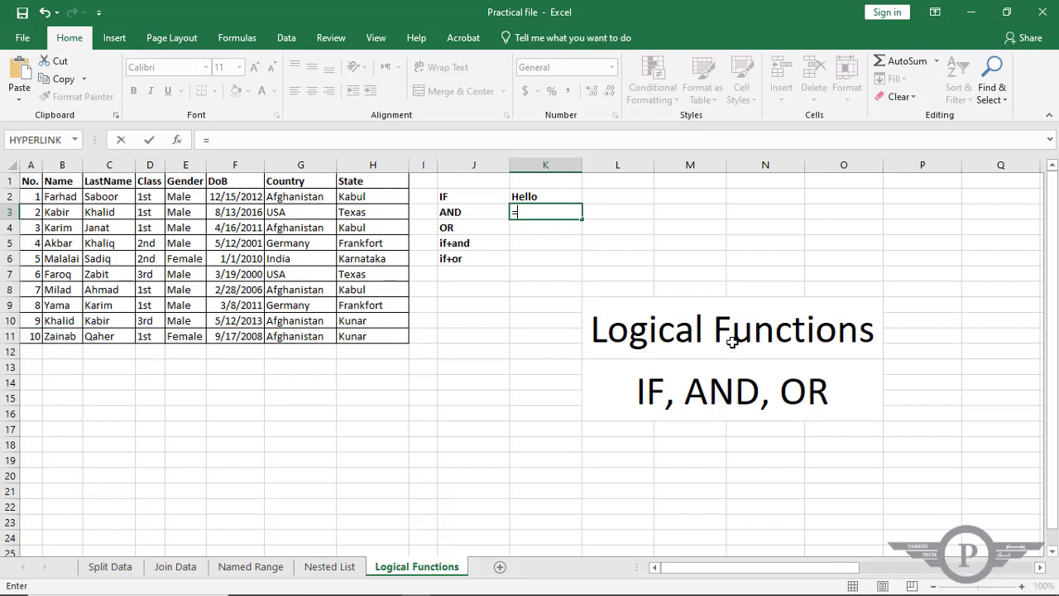
type("and")
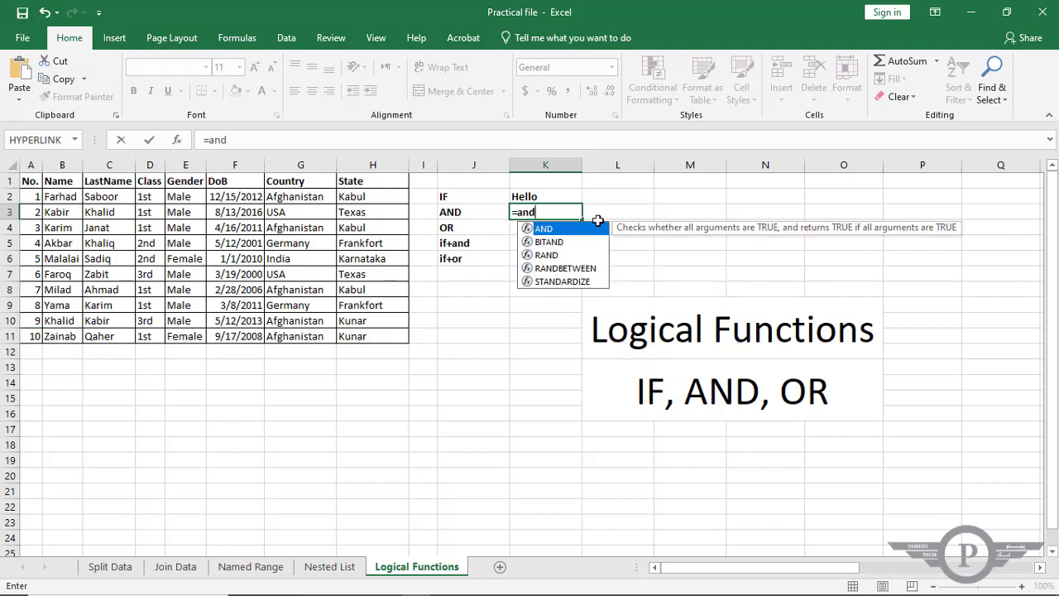
double_click(548, 230)
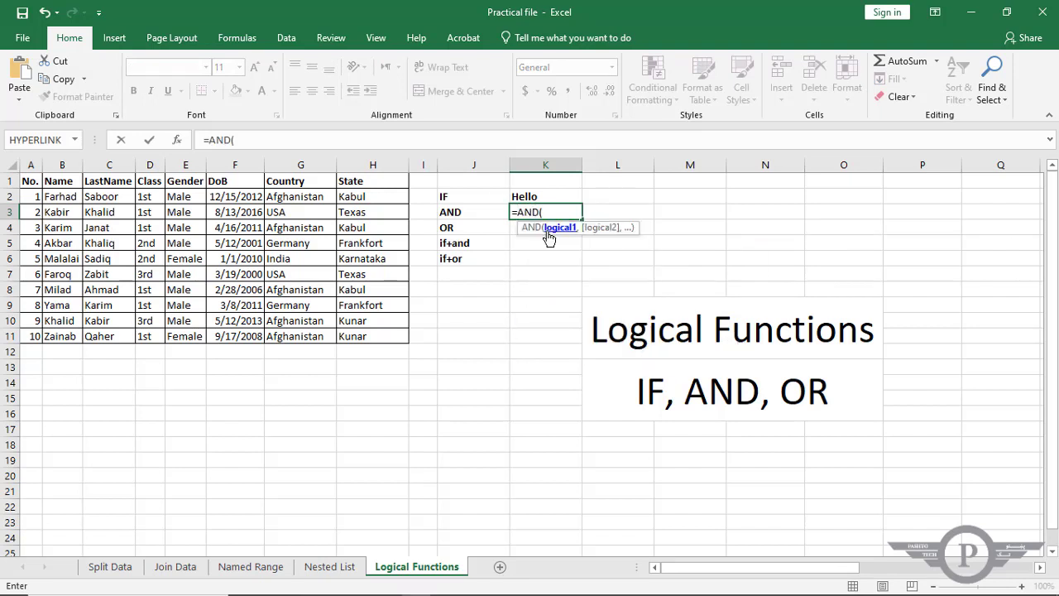
left_click(33, 212)
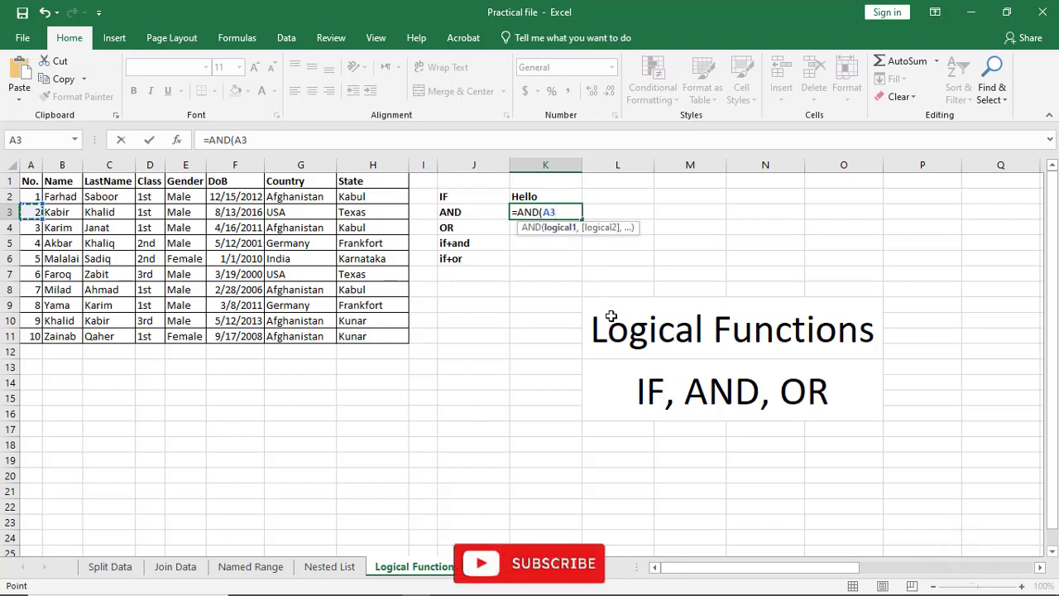
type("+")
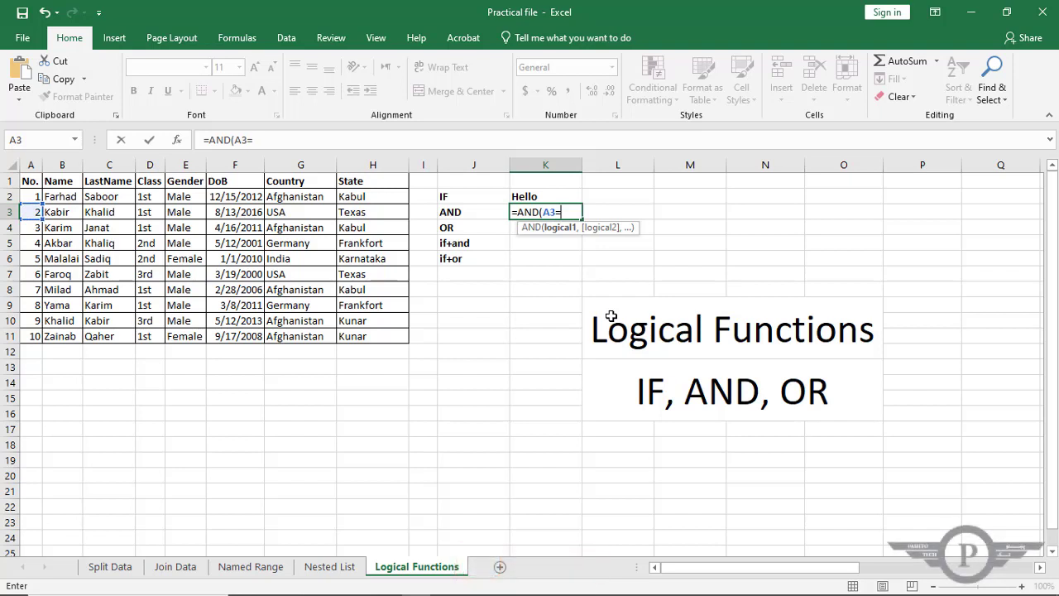
type("2,")
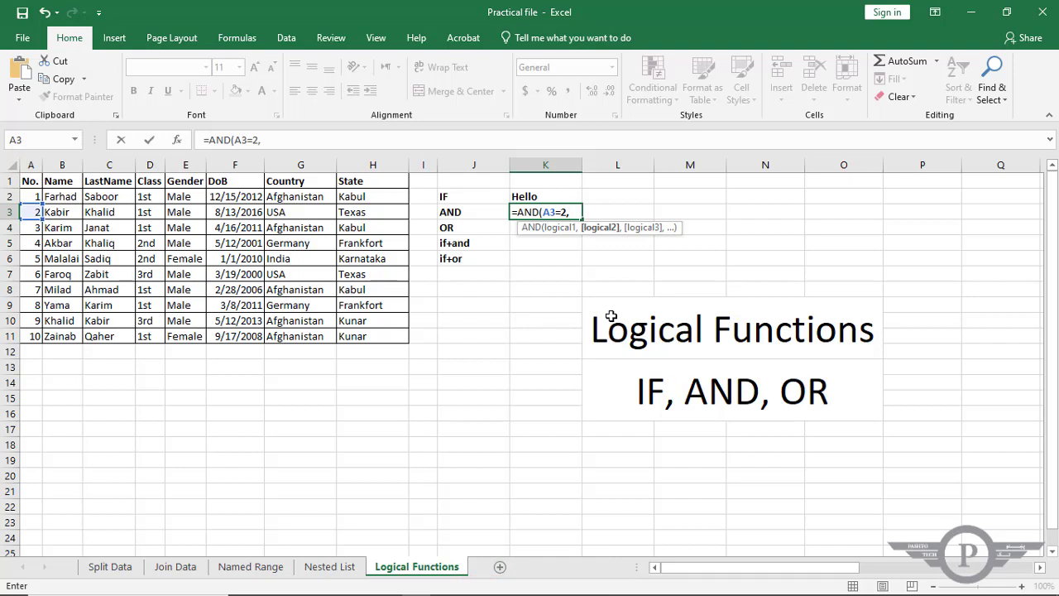
left_click(66, 212)
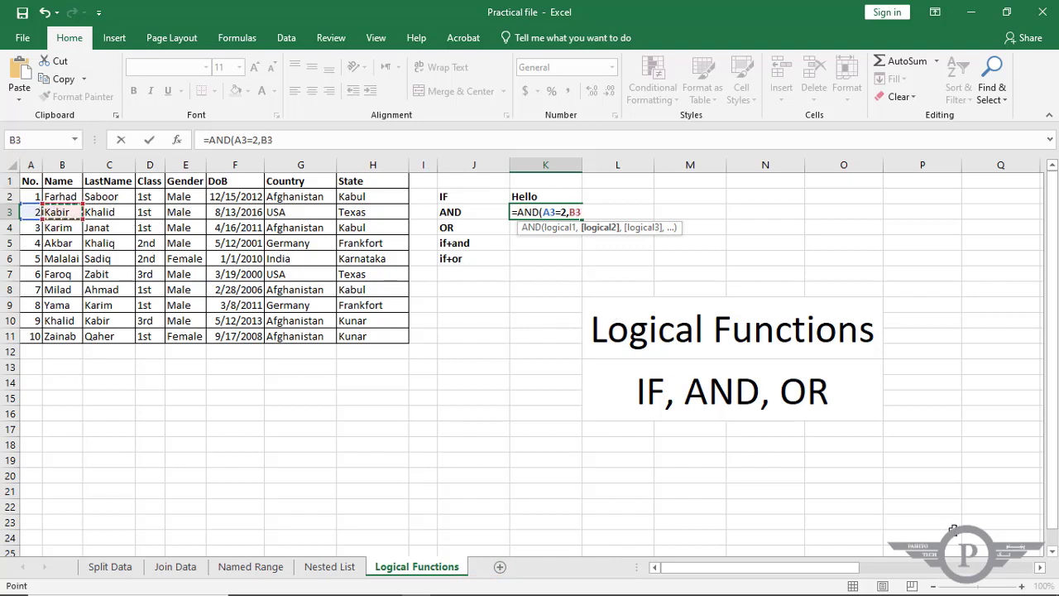
type("=\"Kabi")
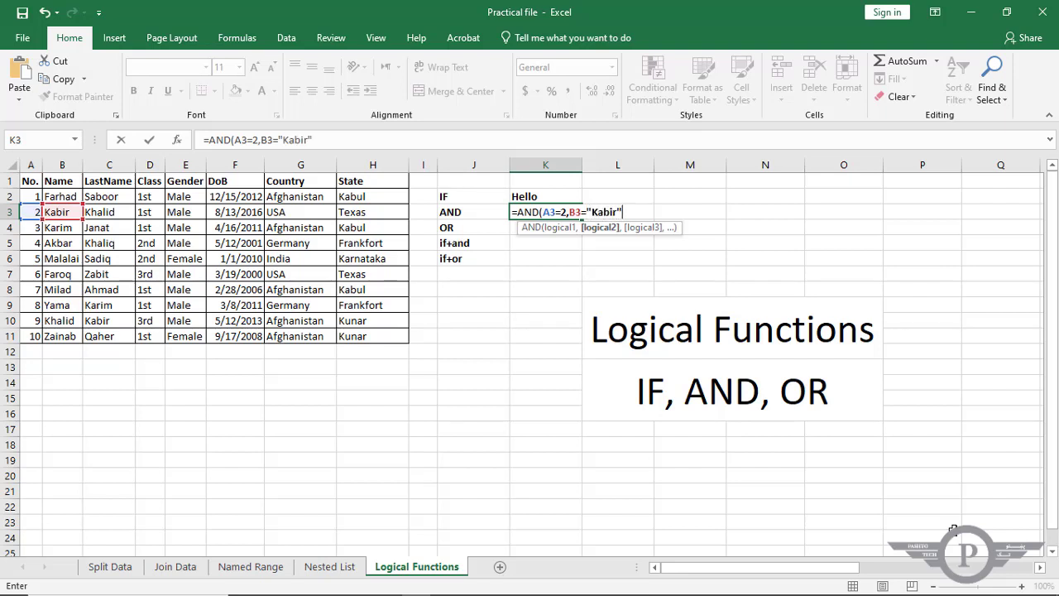
type("r\"")
key("ctrl+Return")
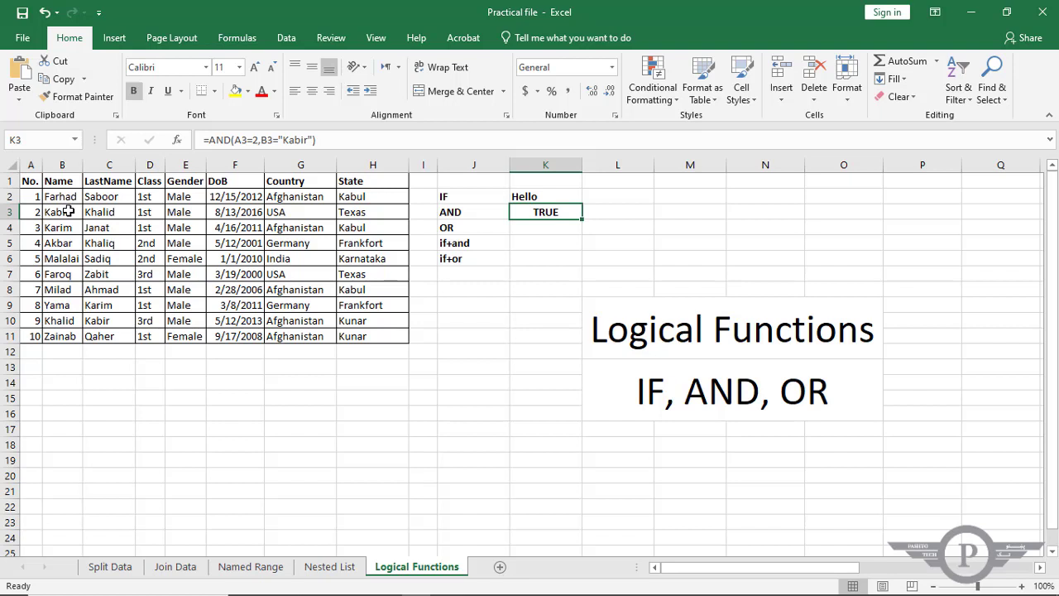
Test the AND formula's number condition by setting A3 to 1, and restore A3 to 2.
double_click(37, 212)
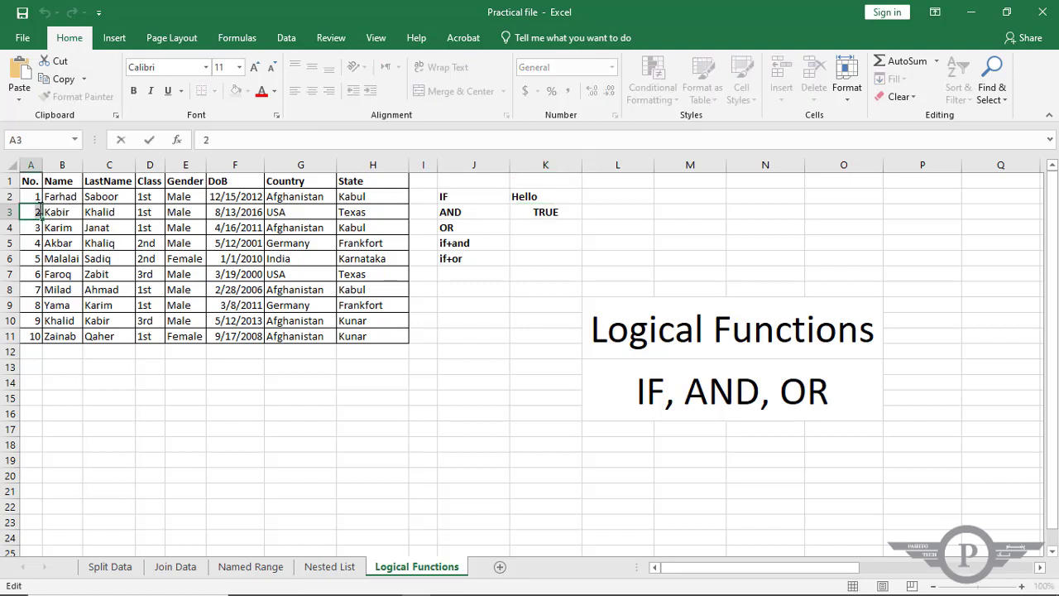
double_click(37, 212)
type("1")
key("Return")
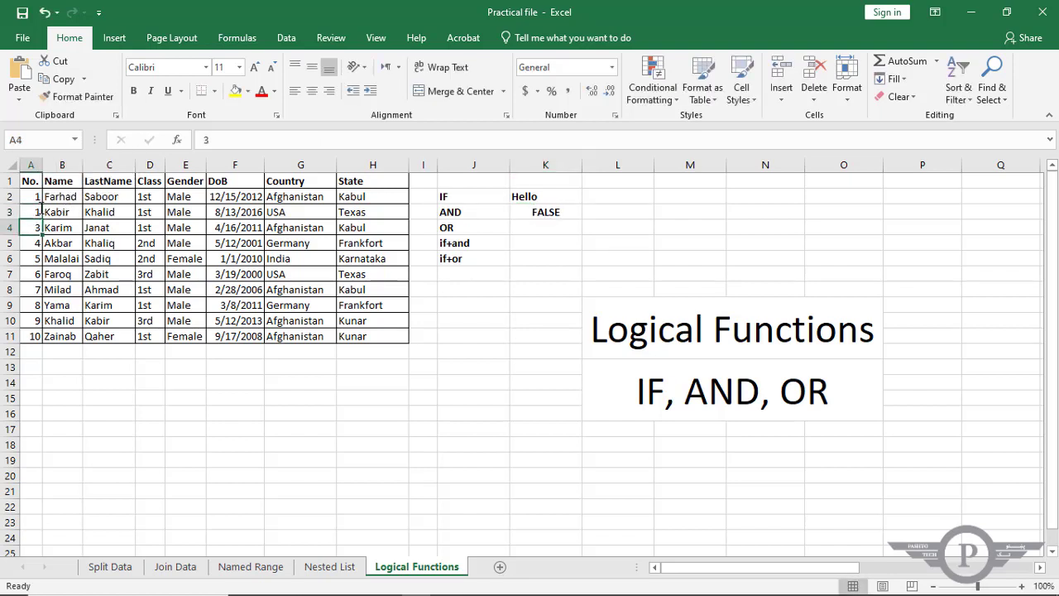
left_click(531, 213)
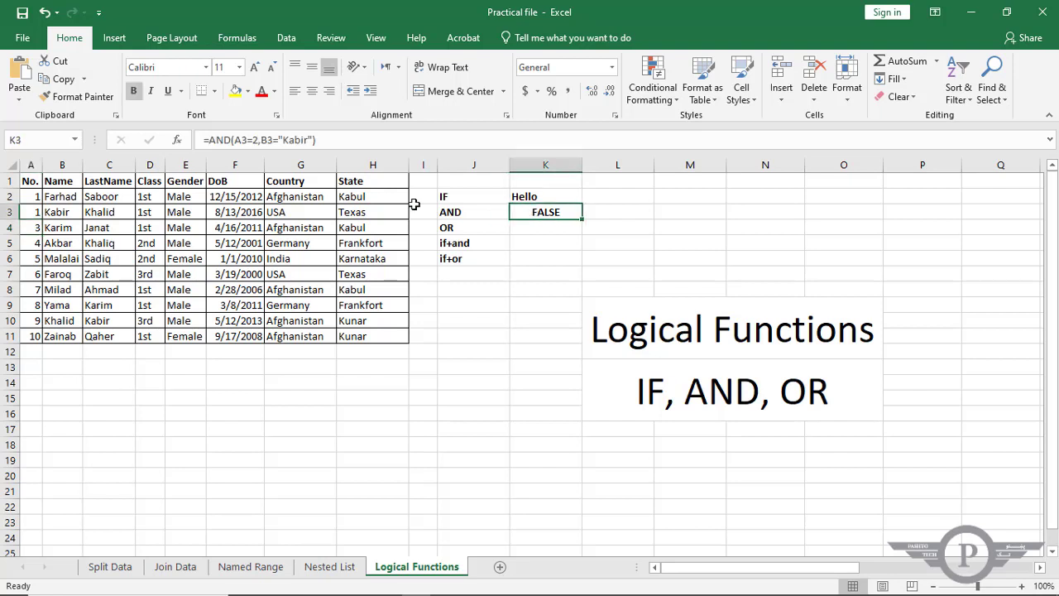
left_click(33, 212)
type("2")
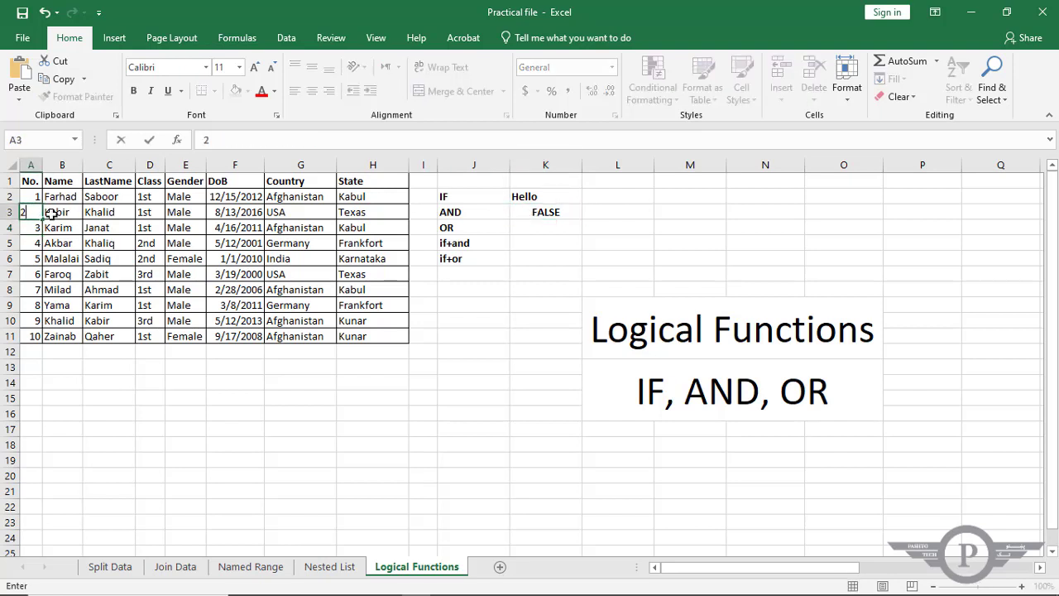
key("Return")
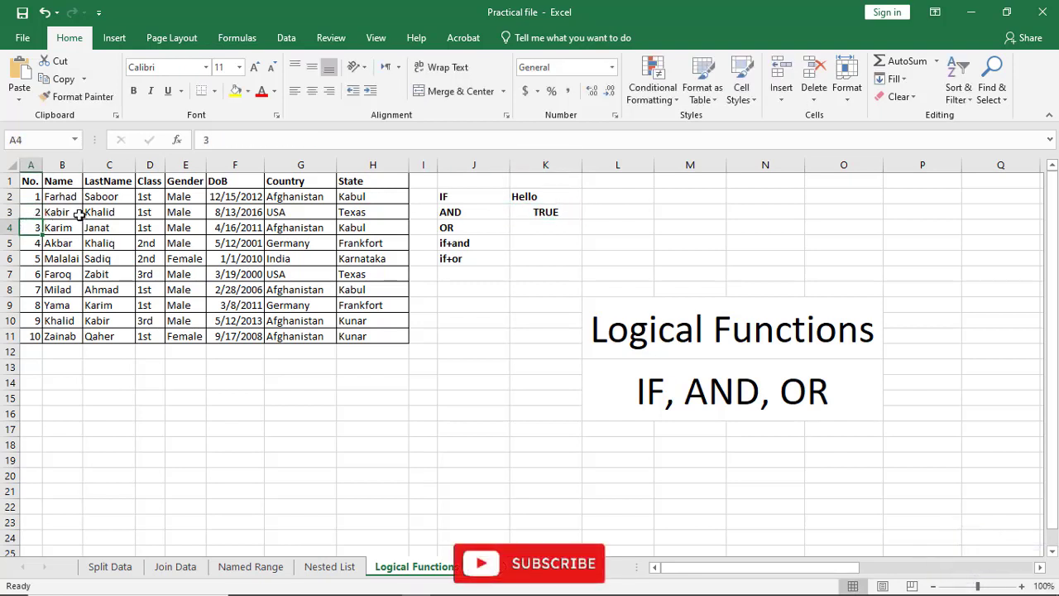
Test the AND formula's name condition by appending 1 to the name in B3, and remove the added 1.
double_click(60, 213)
type("1")
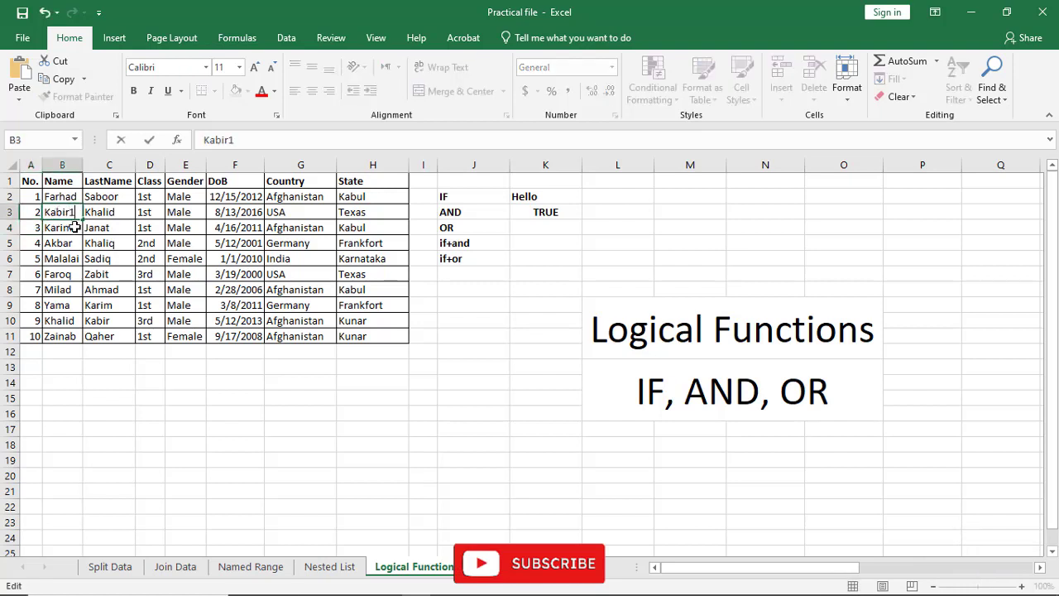
key("Return")
double_click(72, 212)
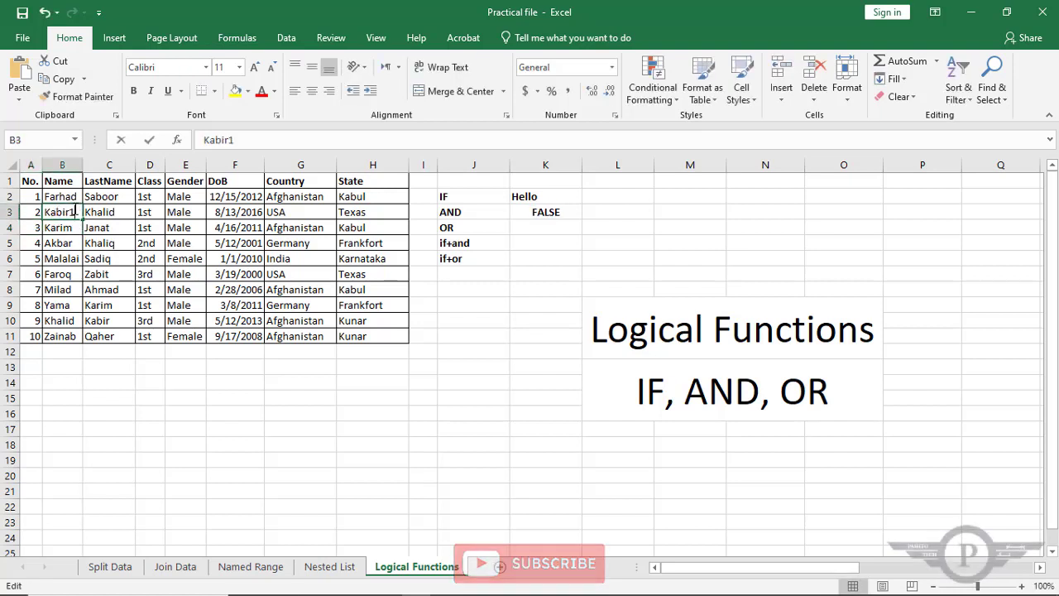
key("BackSpace")
key("Return")
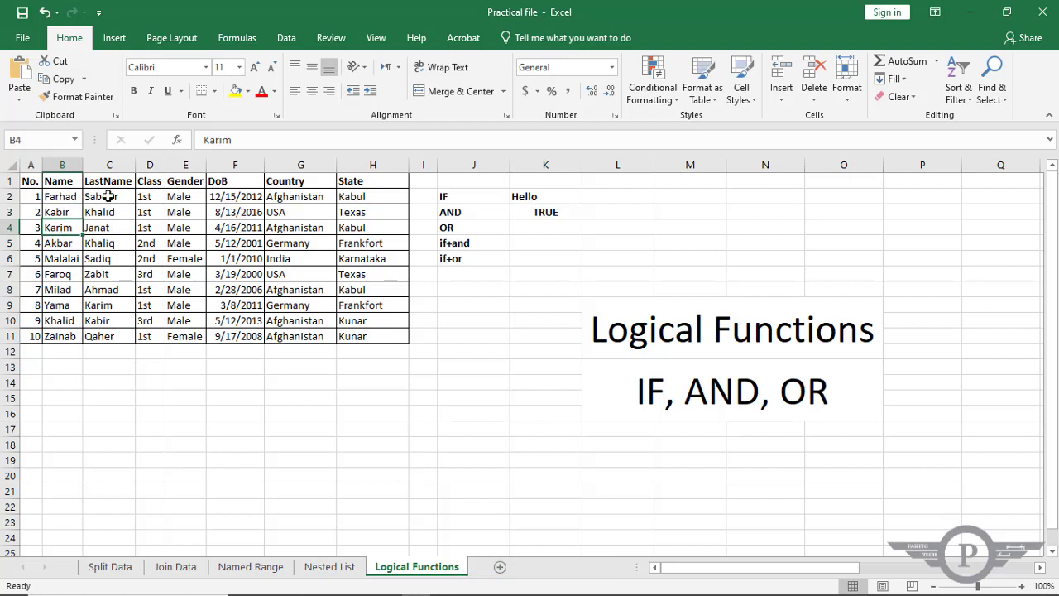
Copy the AND formula from K3 down into K4, beside the OR label.
left_click(494, 228)
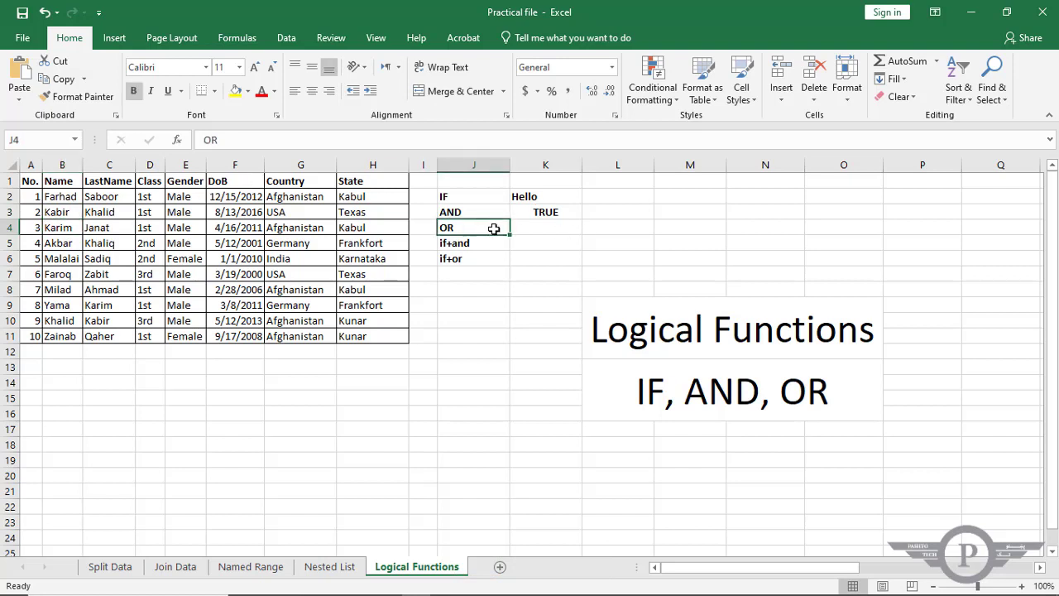
left_click(545, 212)
left_click_drag(582, 219, 579, 237)
Rewrite the K4 formula as an OR function testing whether A4=3 or B4 equals the first name in row 4.
double_click(544, 228)
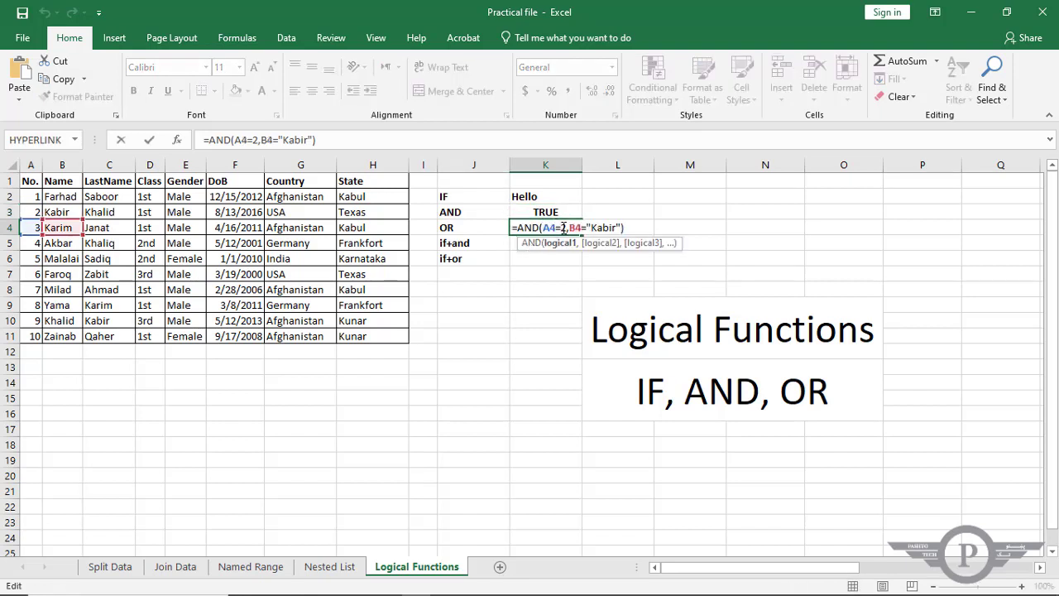
left_click_drag(561, 228, 567, 228)
type("3")
double_click(603, 227)
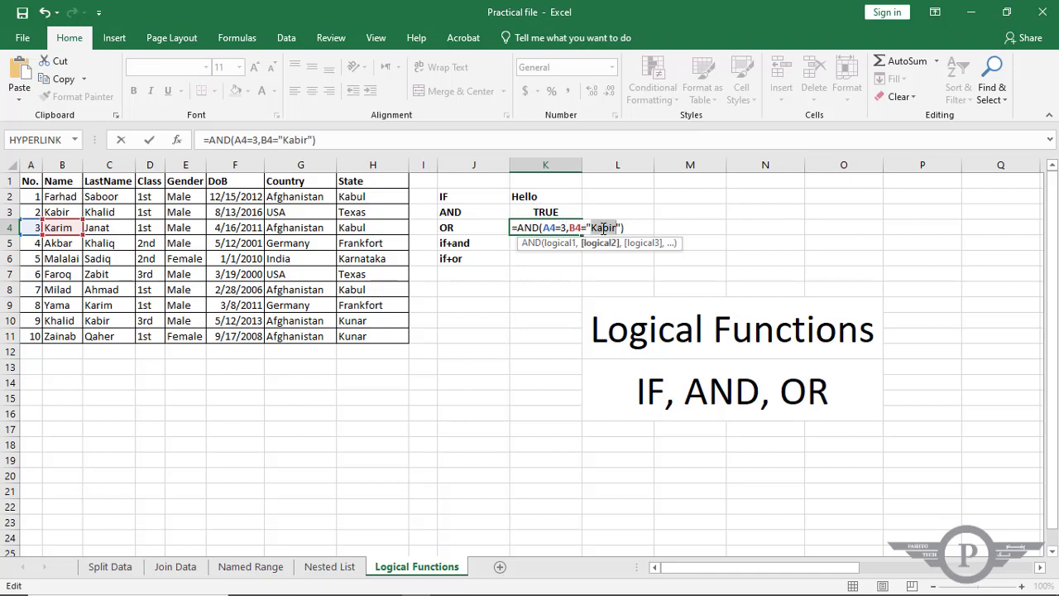
type("Karim")
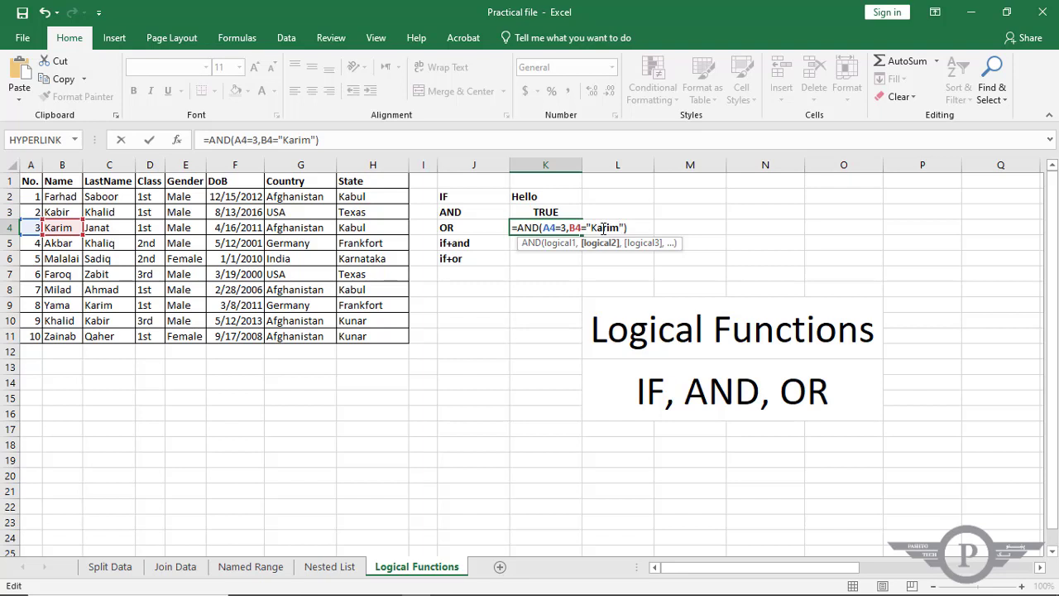
double_click(535, 227)
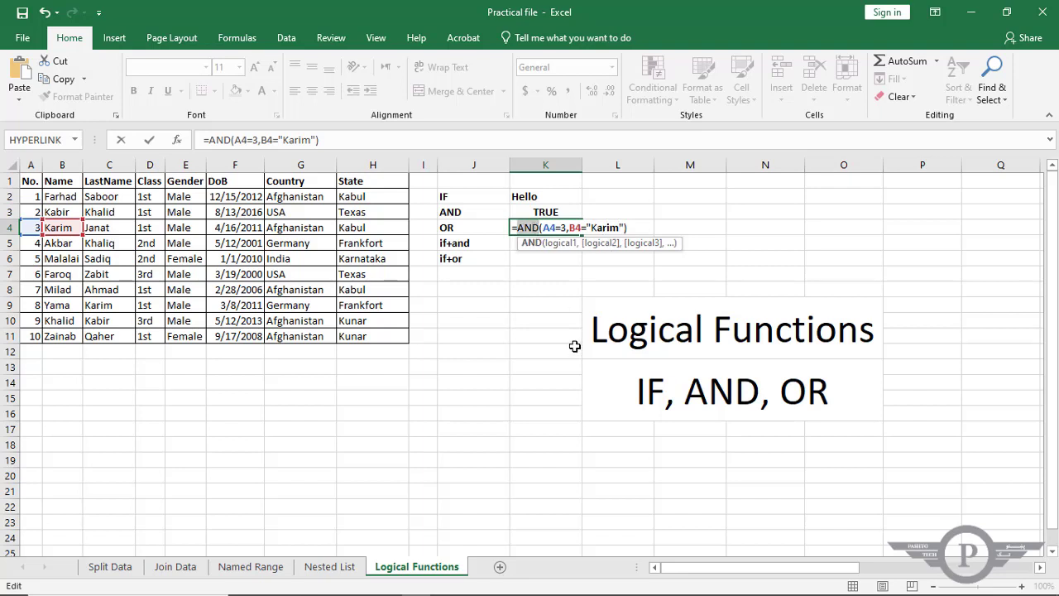
type("OR")
key("Return")
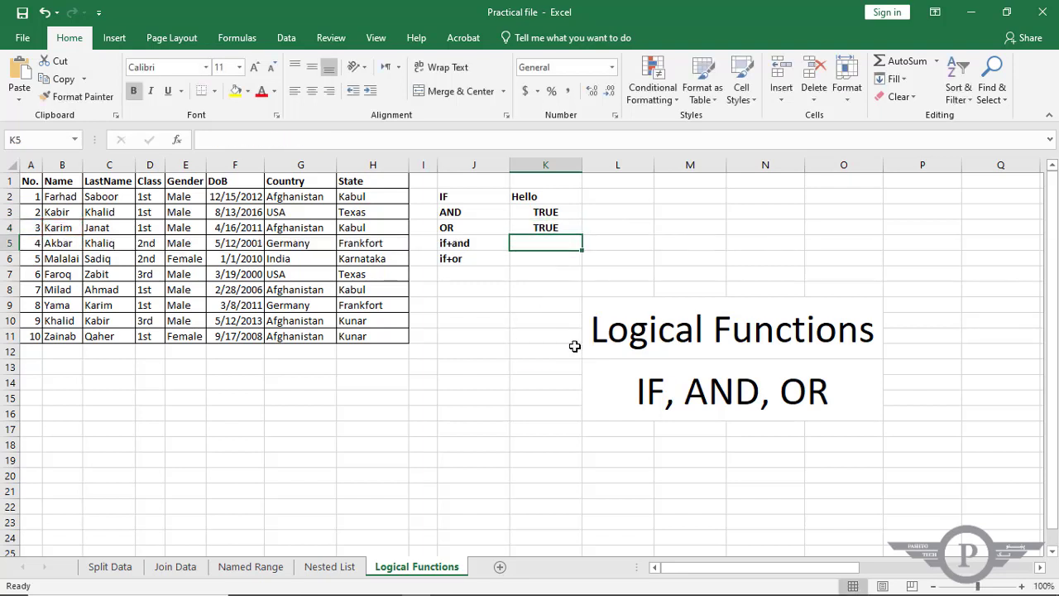
left_click(539, 228)
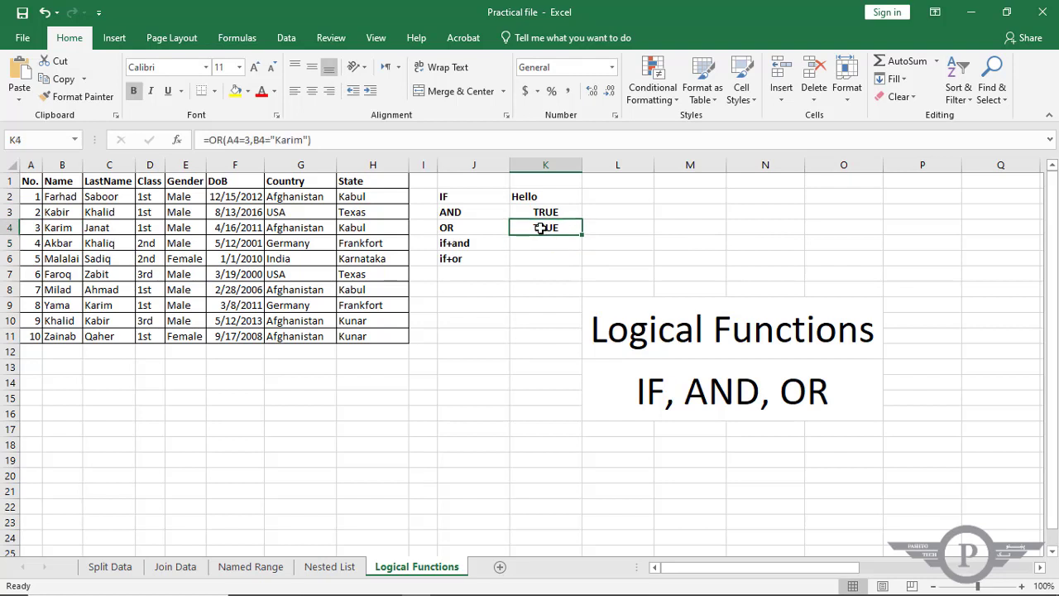
Test the OR formula's number condition by setting A4 to 1, and check the formula in K4.
left_click(30, 228)
left_click(55, 227)
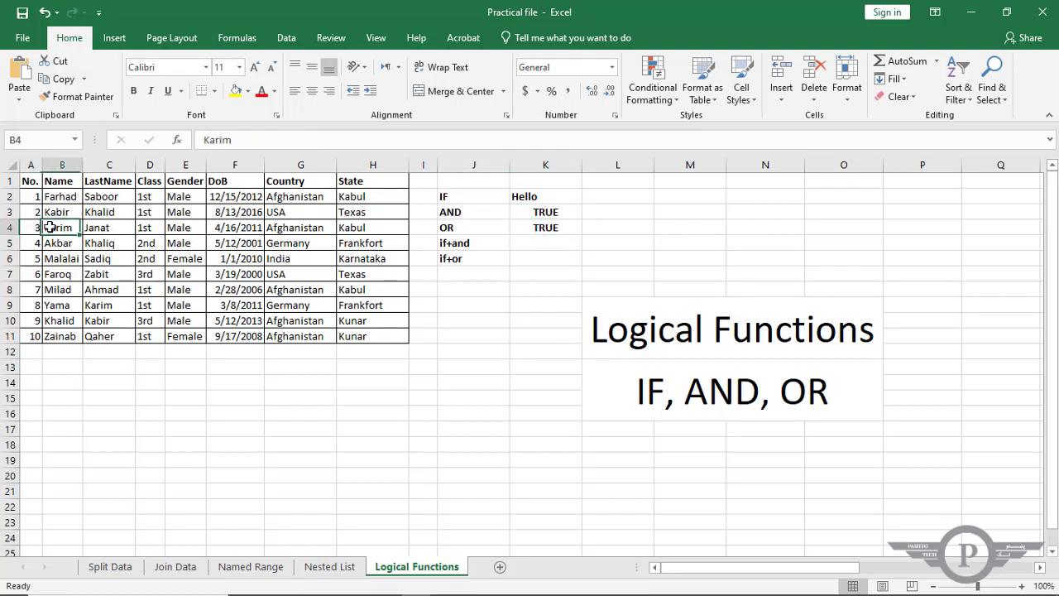
left_click(37, 229)
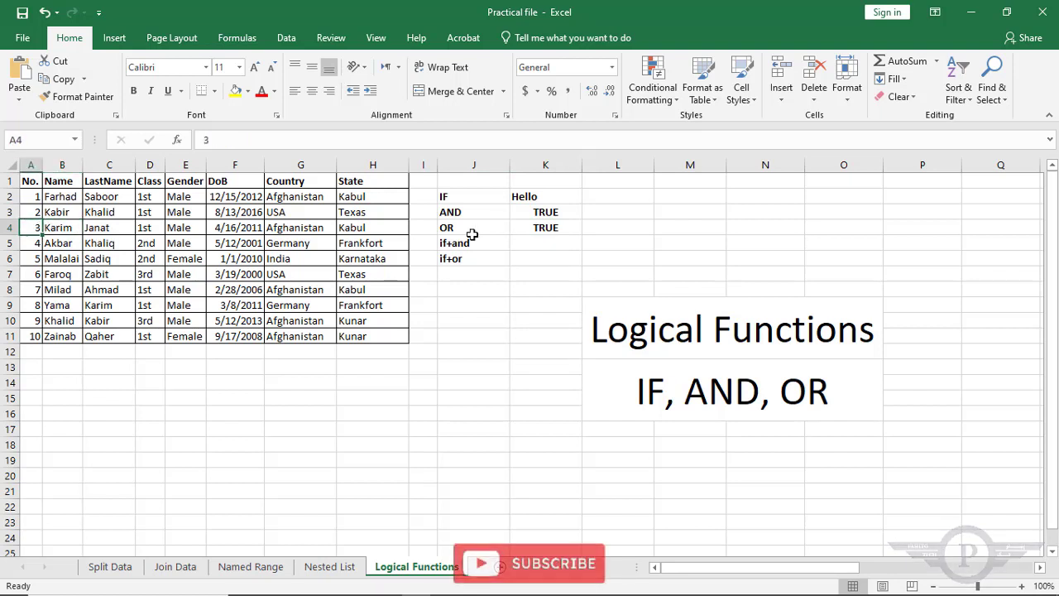
left_click(556, 228)
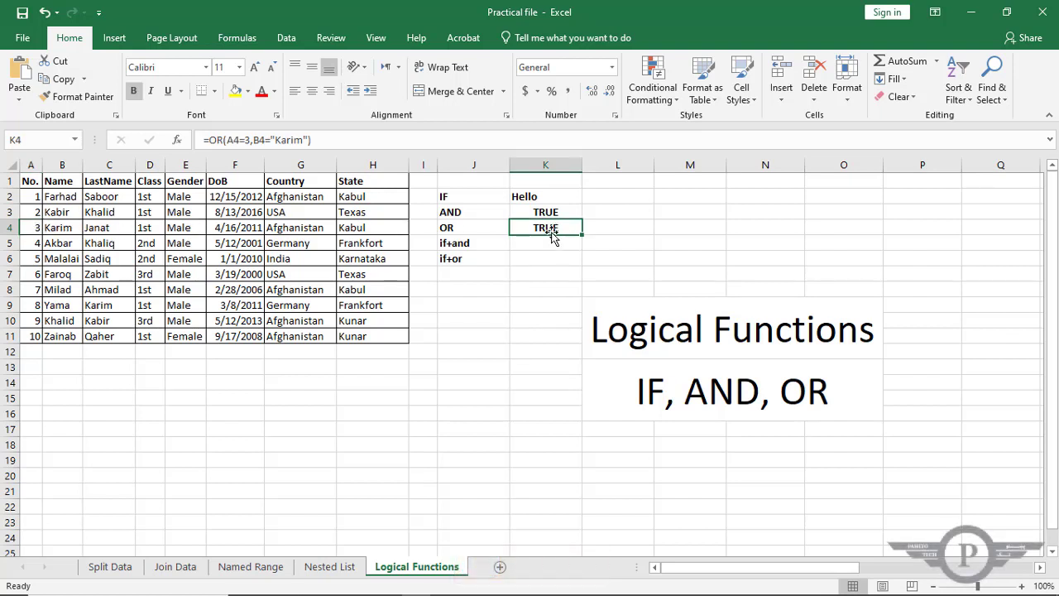
left_click(40, 227)
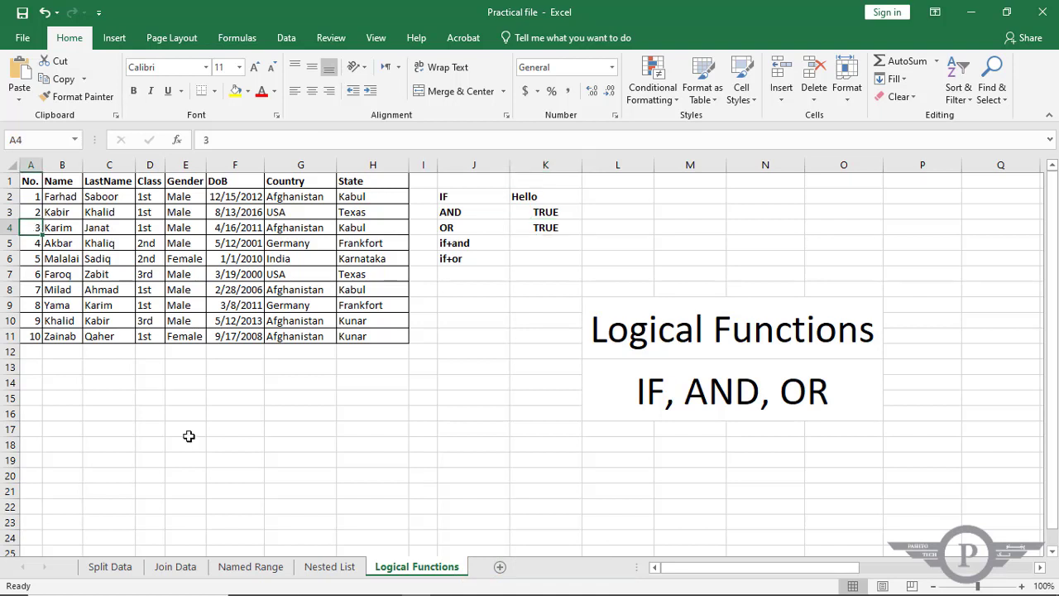
type("1")
key("Return")
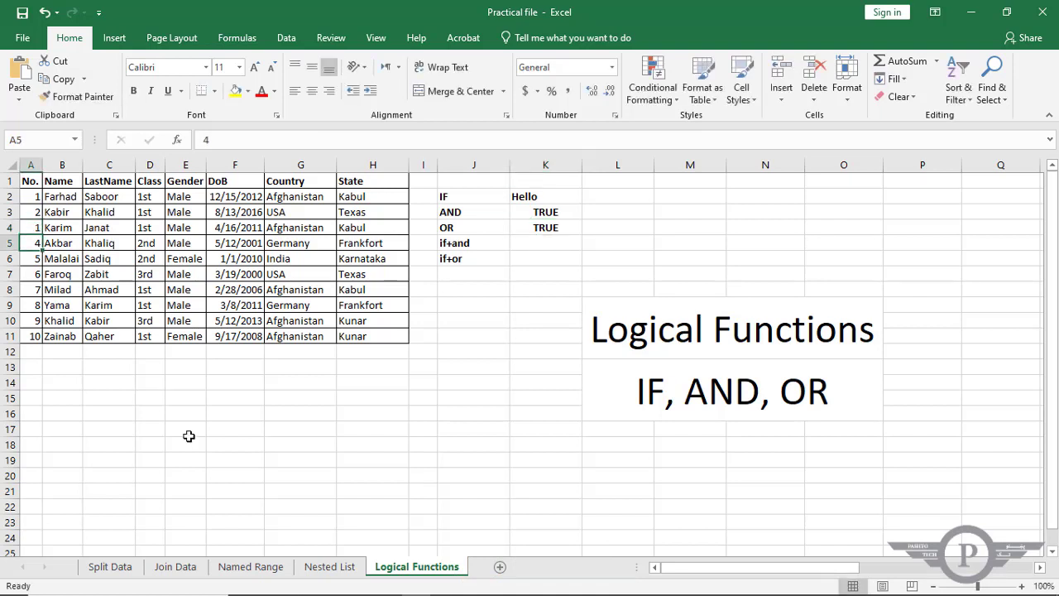
left_click(537, 227)
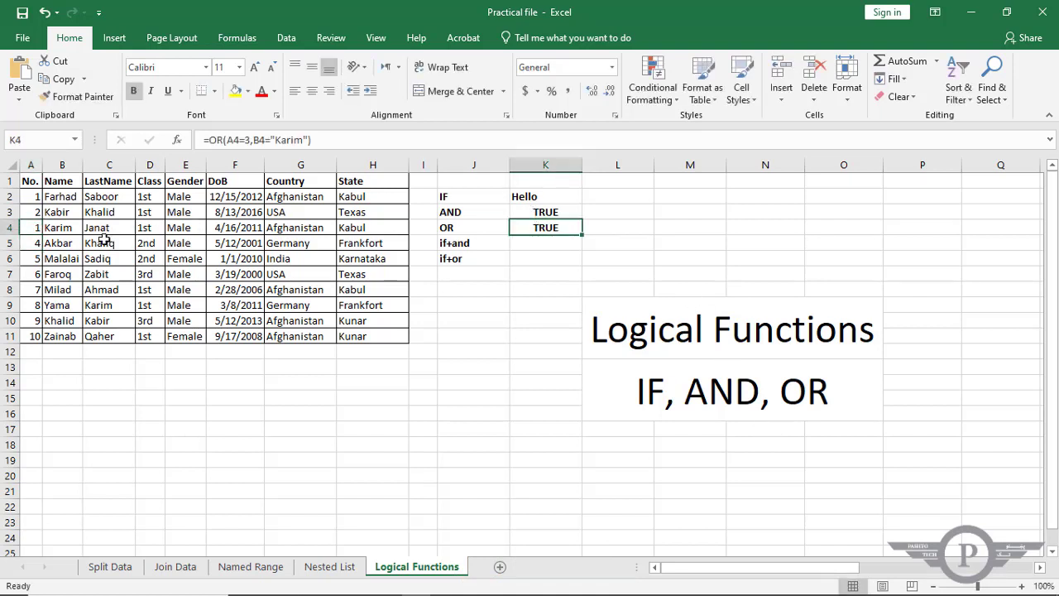
Make the OR formula's name condition false too by appending 1 to the first name in B4, and check K4.
left_click(71, 229)
double_click(70, 229)
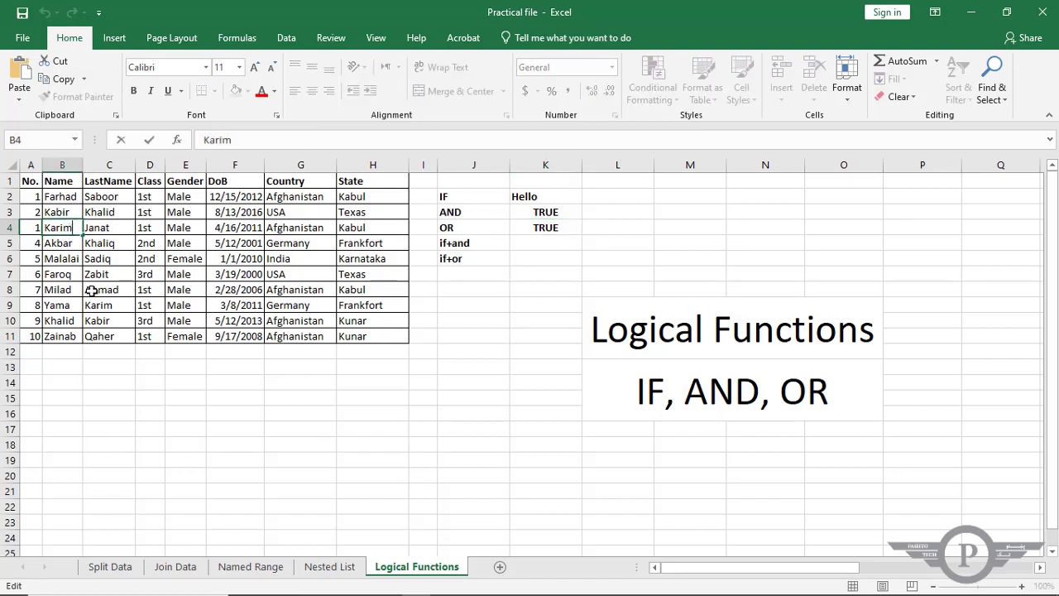
type("1")
key("Return")
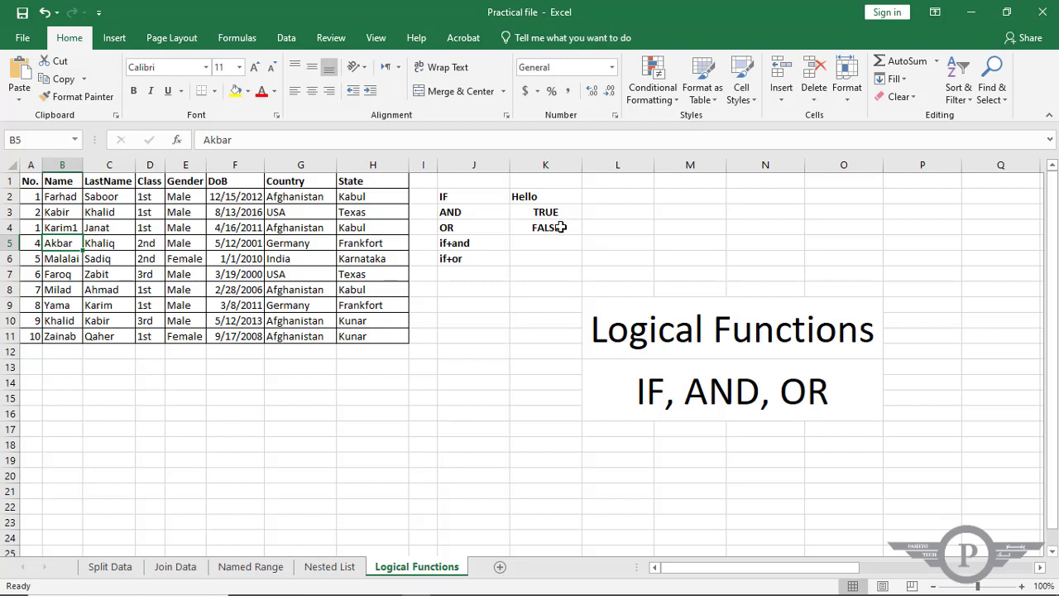
left_click_drag(560, 224, 559, 212)
left_click_drag(37, 227, 55, 230)
left_click(537, 229)
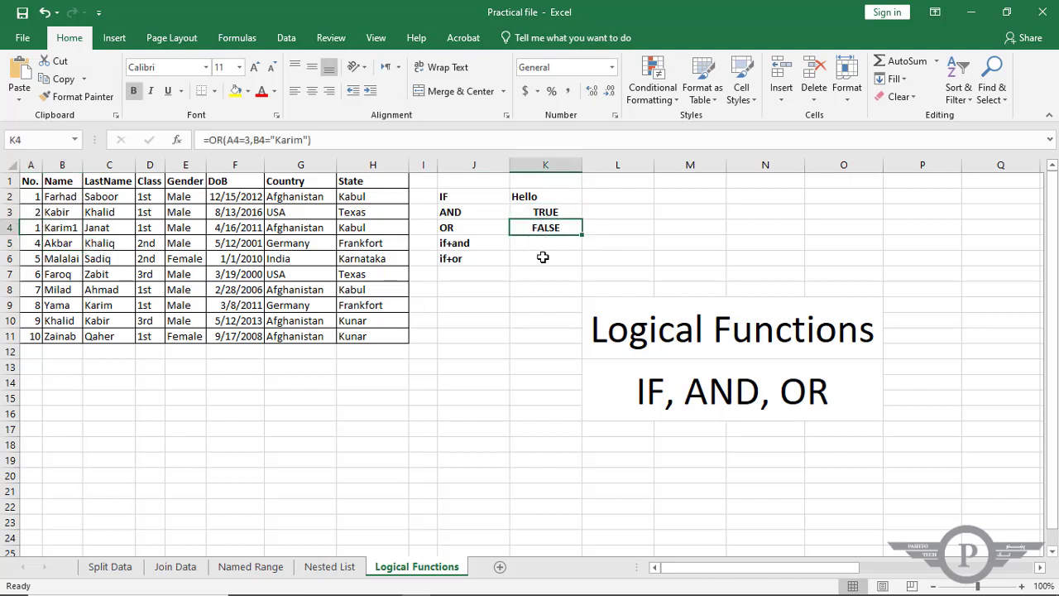
Remove the added 1 from the name in B4 and set A4 back to 3.
double_click(73, 228)
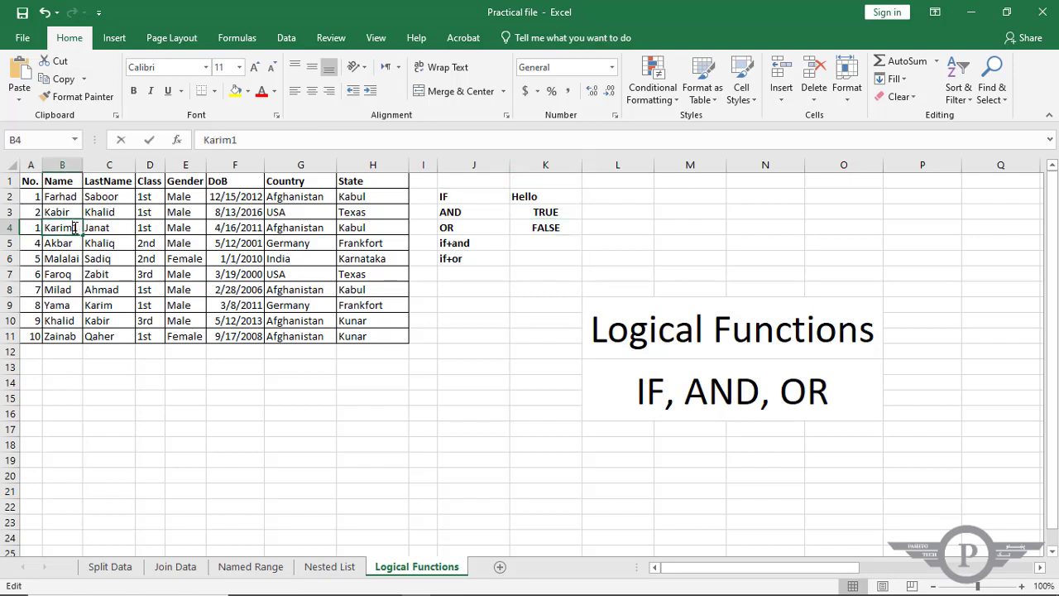
key("BackSpace")
left_click(33, 223)
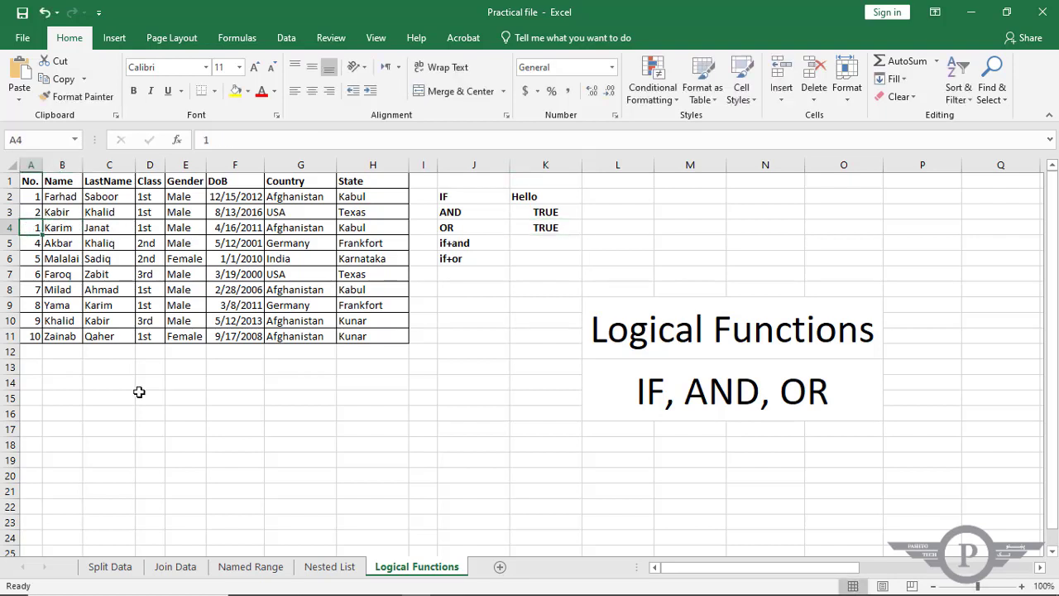
type("3")
key("Return")
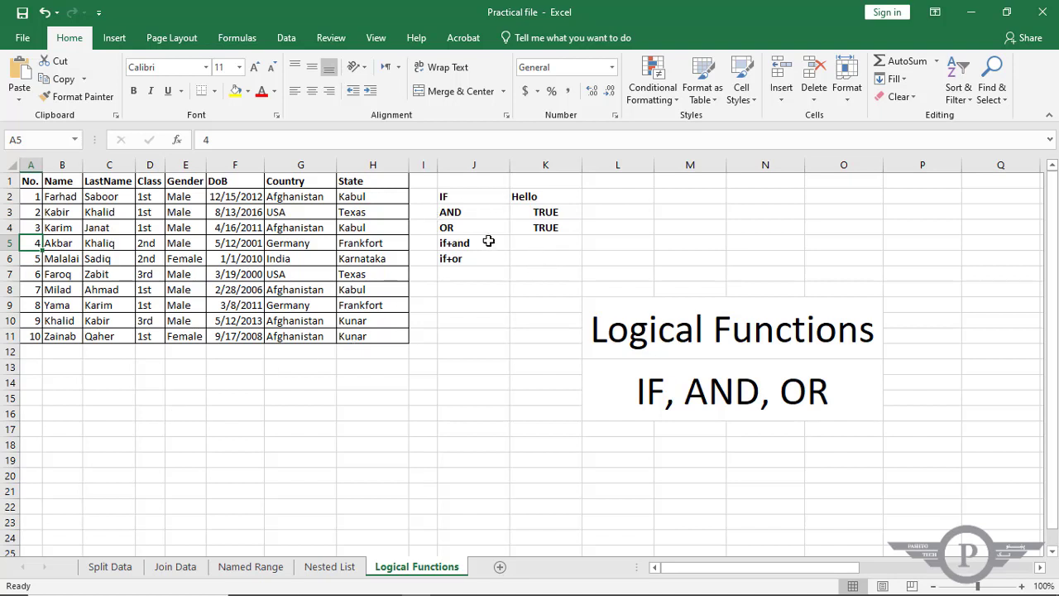
Start a formula in K5, beside the if+and label, with an AND function nested in an IF function.
left_click(550, 246)
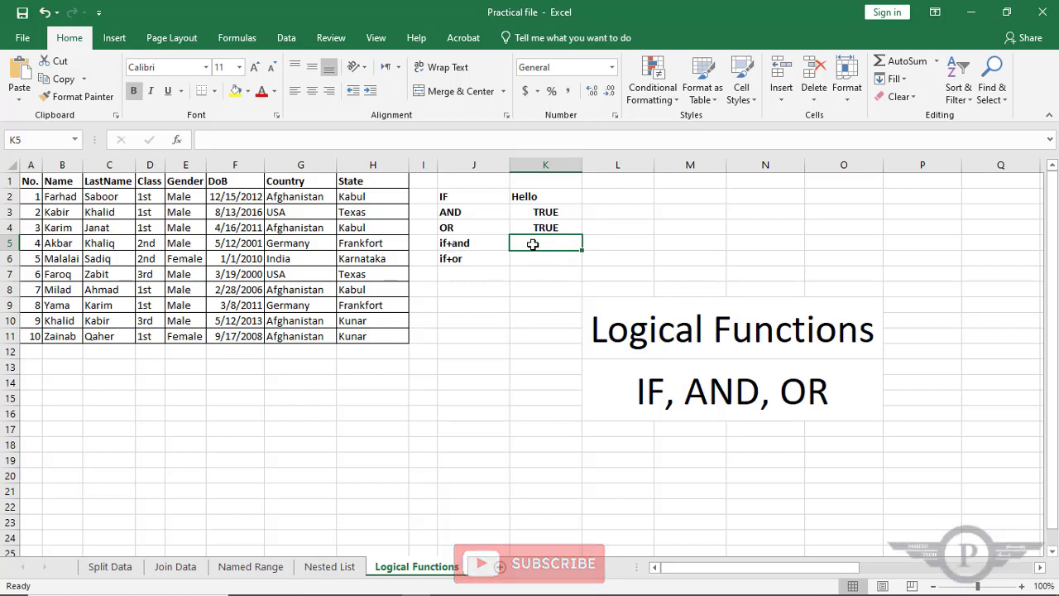
left_click(484, 263)
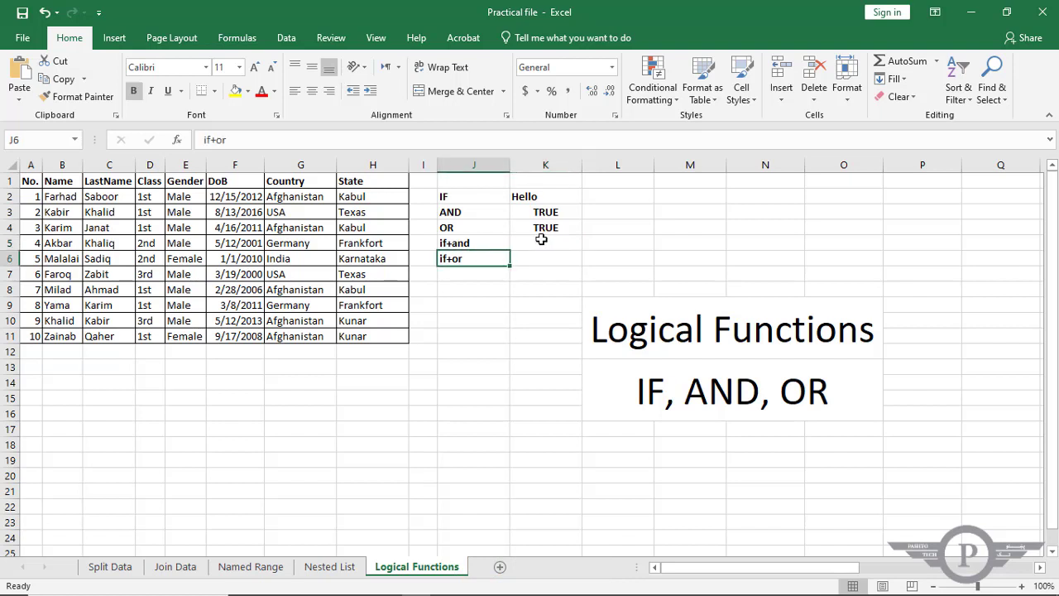
left_click(544, 239)
type("=")
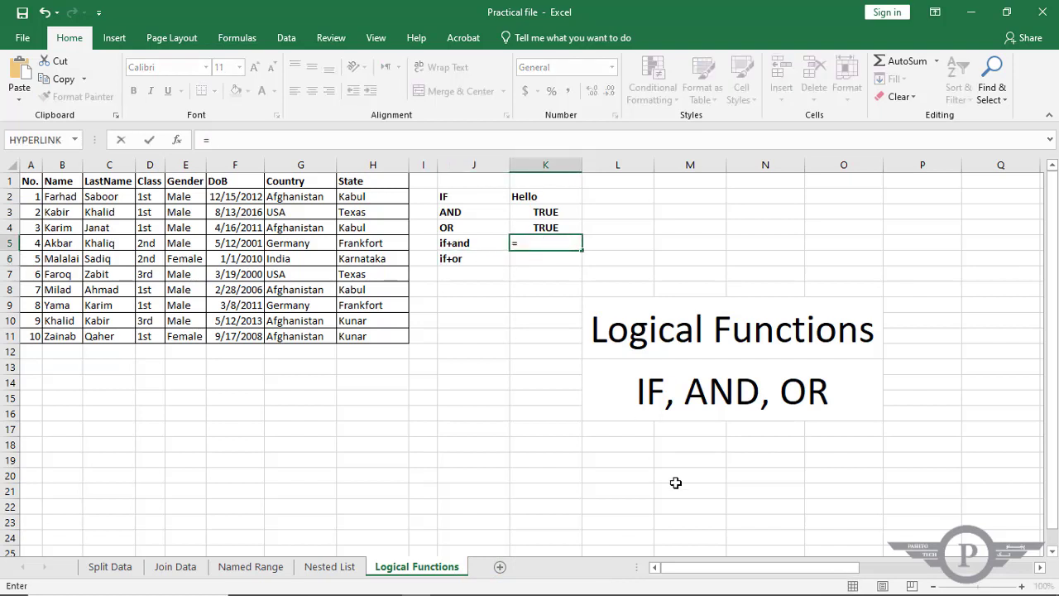
type("if")
key("Tab")
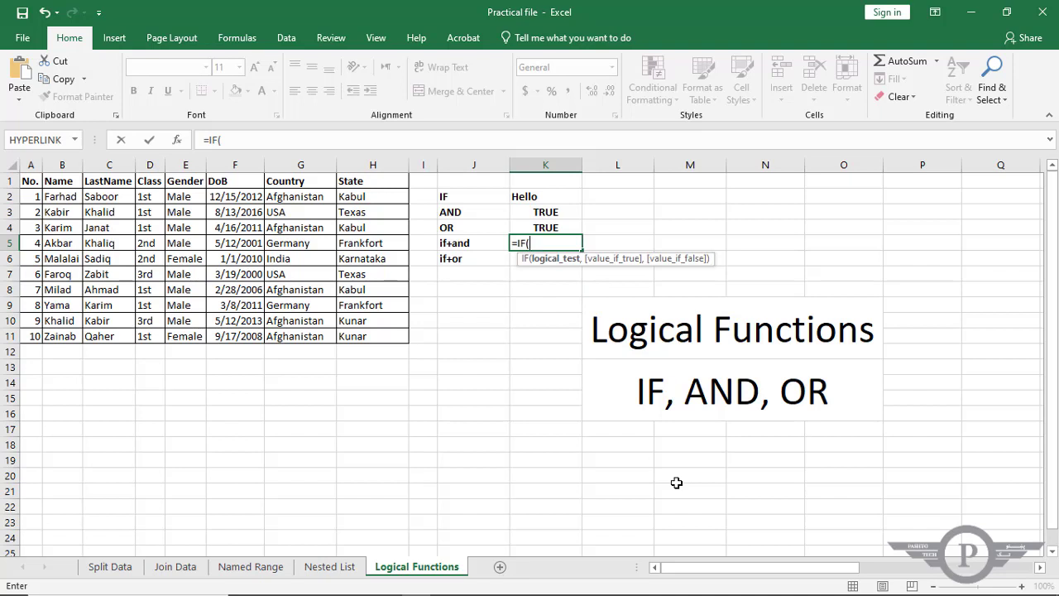
type("and")
key("Tab")
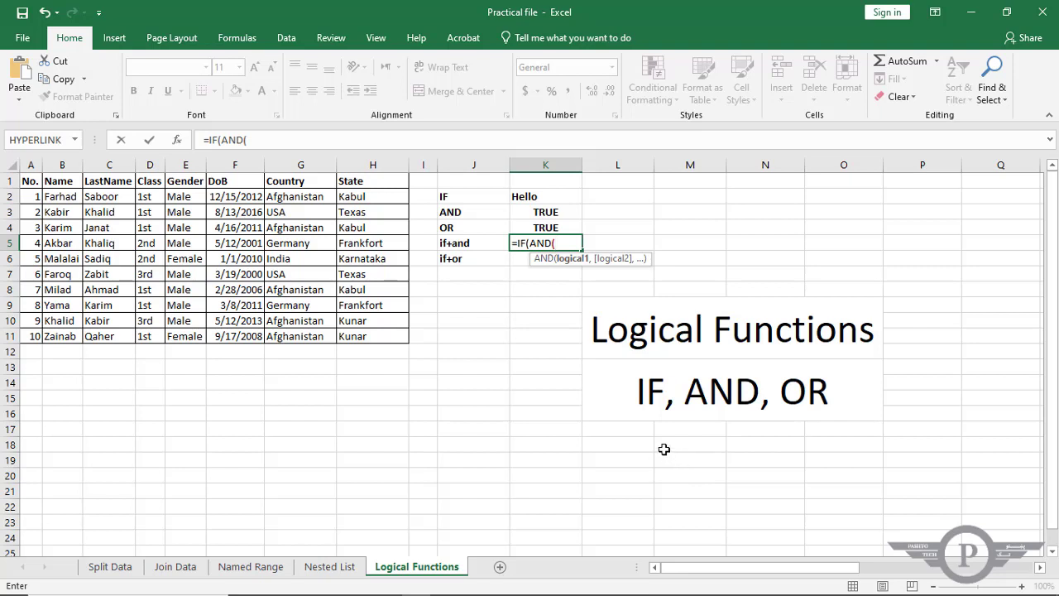
Give the nested AND the conditions A5=4 and B5 equal to the first name in row 5, and close it.
left_click(35, 243)
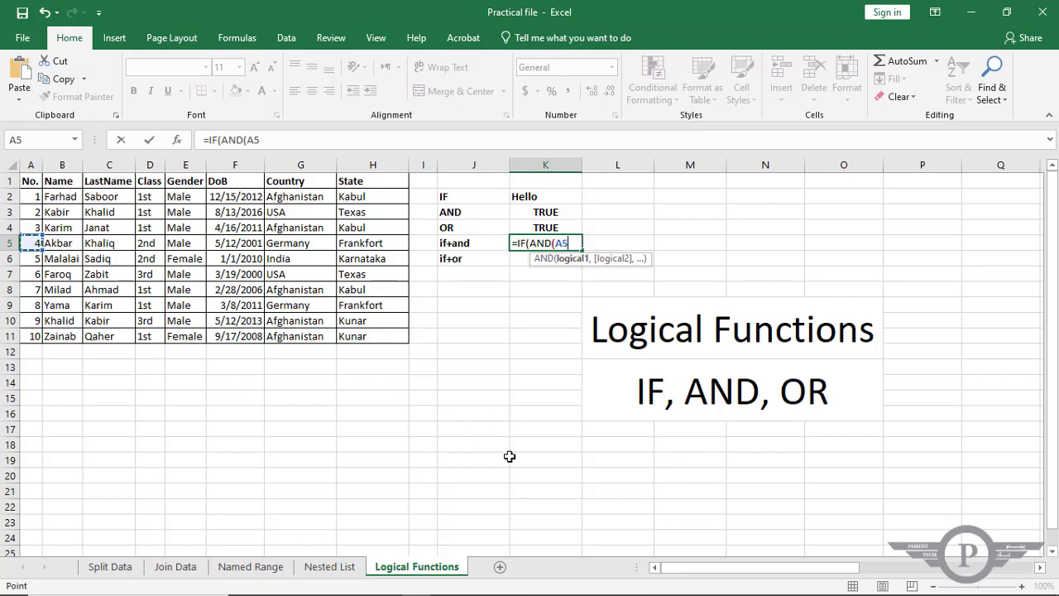
type("+")
type("4,")
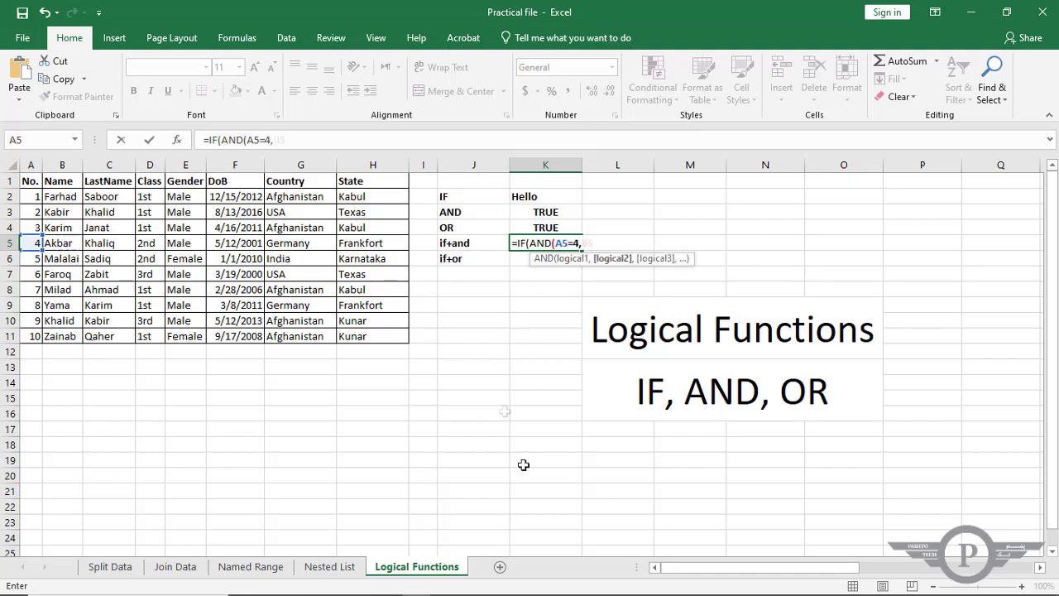
left_click(62, 243)
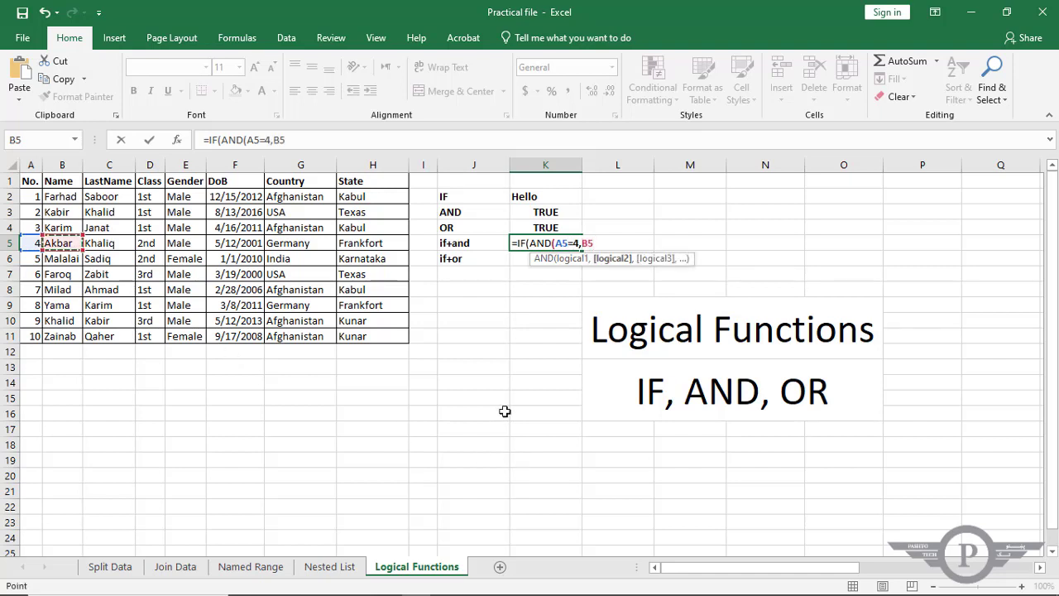
type("=\"Akba")
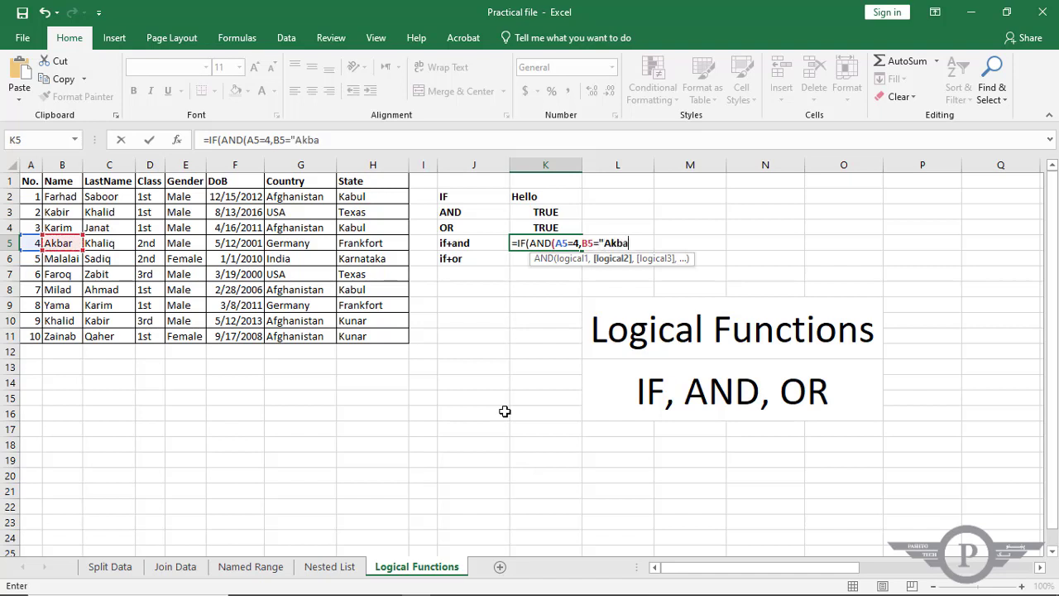
type("r\")")
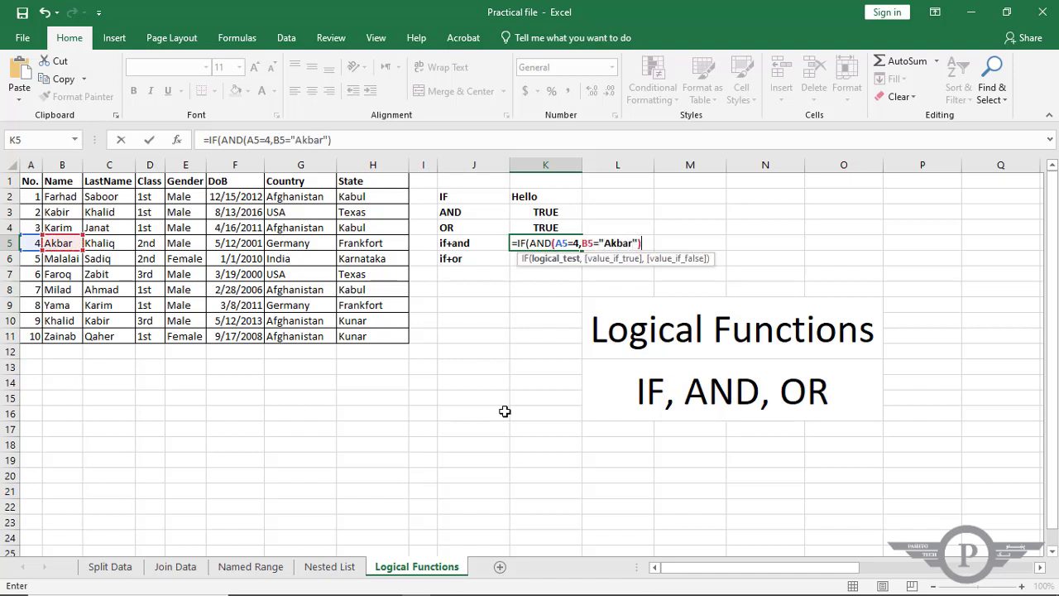
type(",")
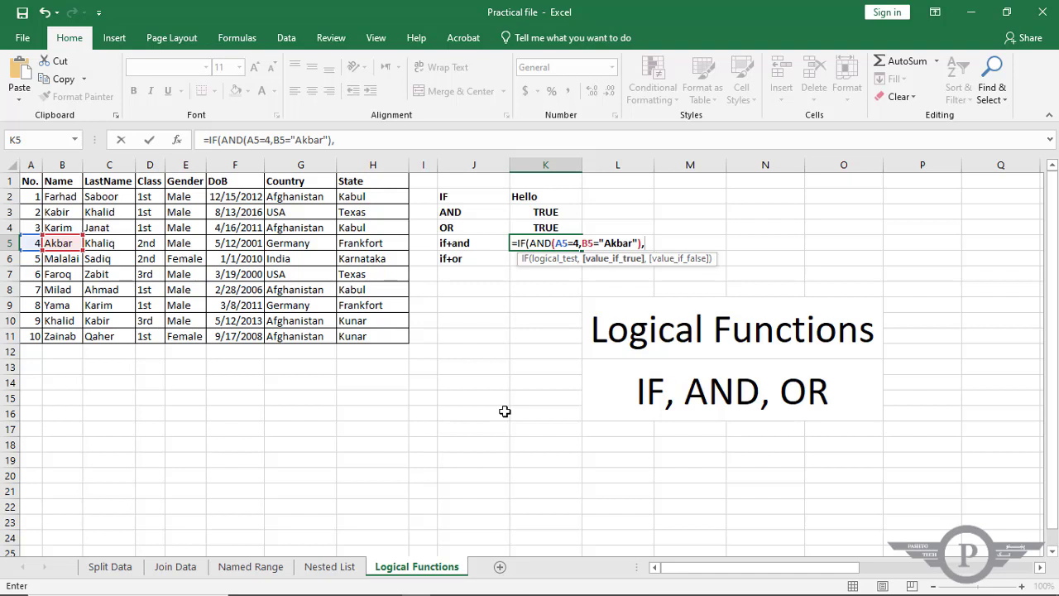
type("\"")
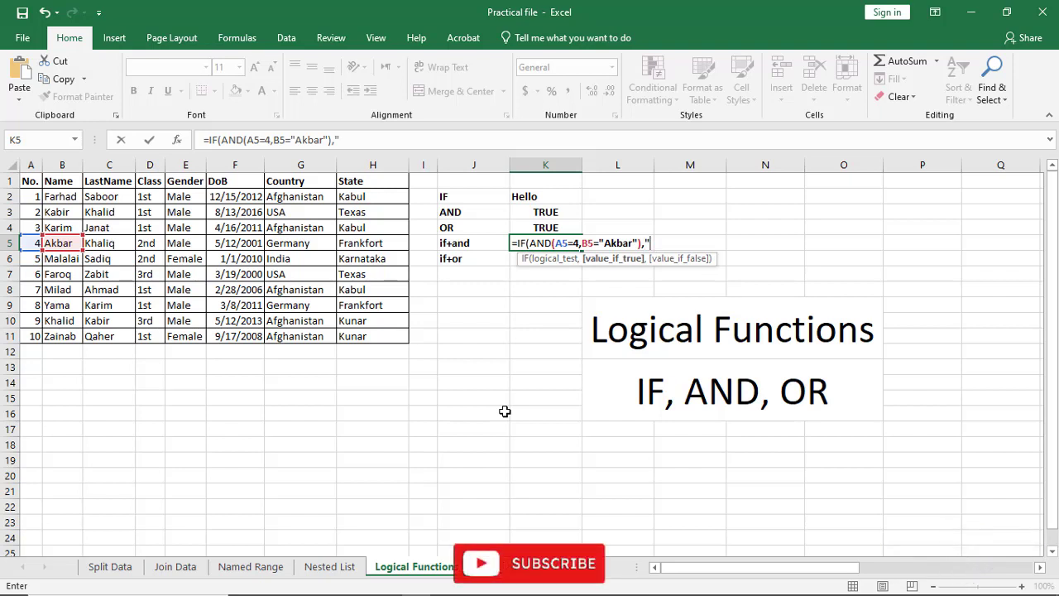
type("Hele")
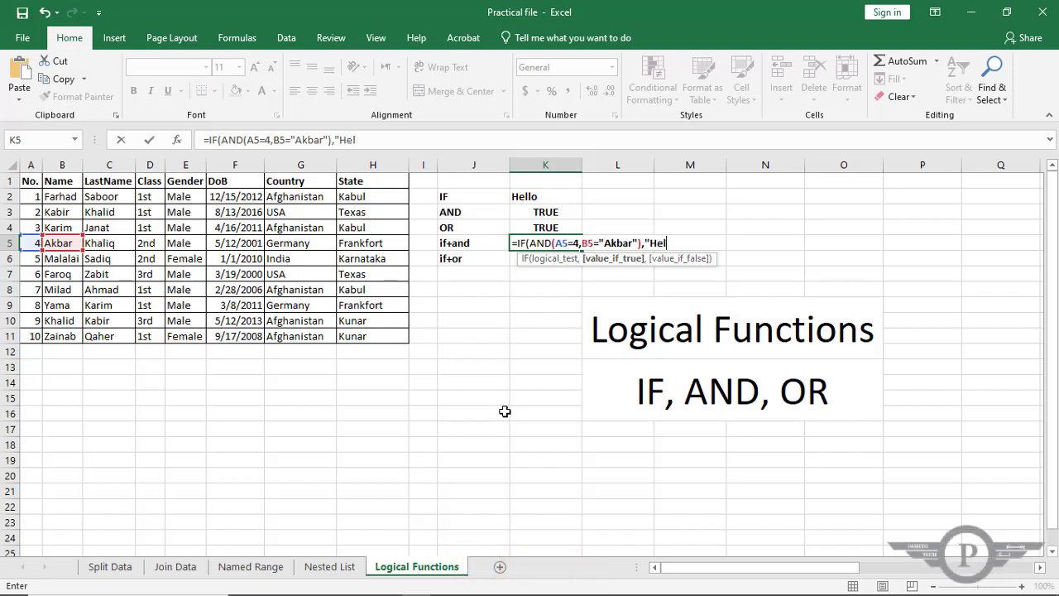
Complete the K5 IF formula to return "Hello" when true and "Hi" when false.
type("lo\",\"")
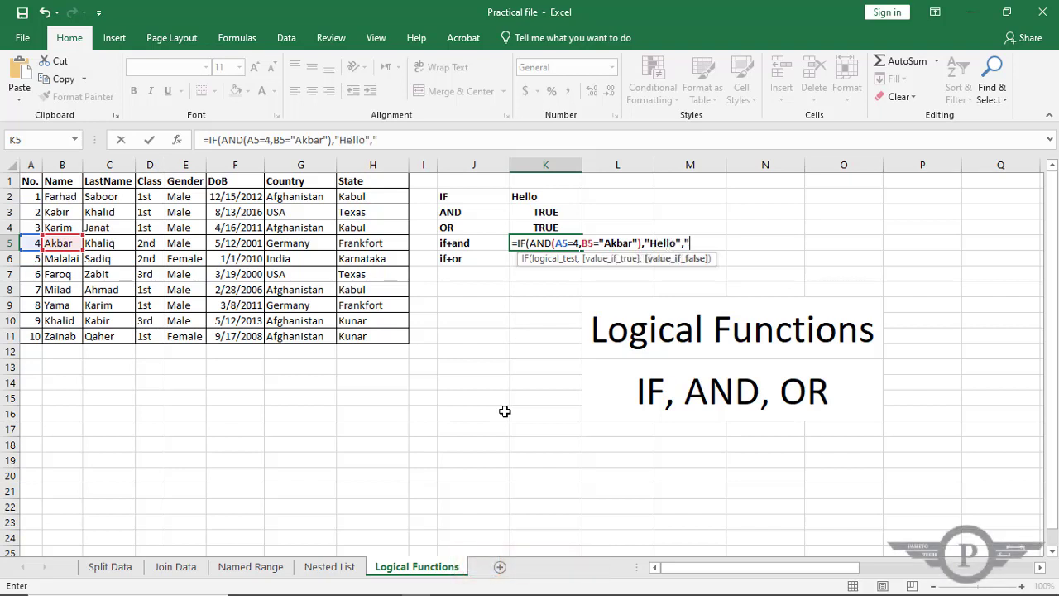
type("Hi\"")
type(")")
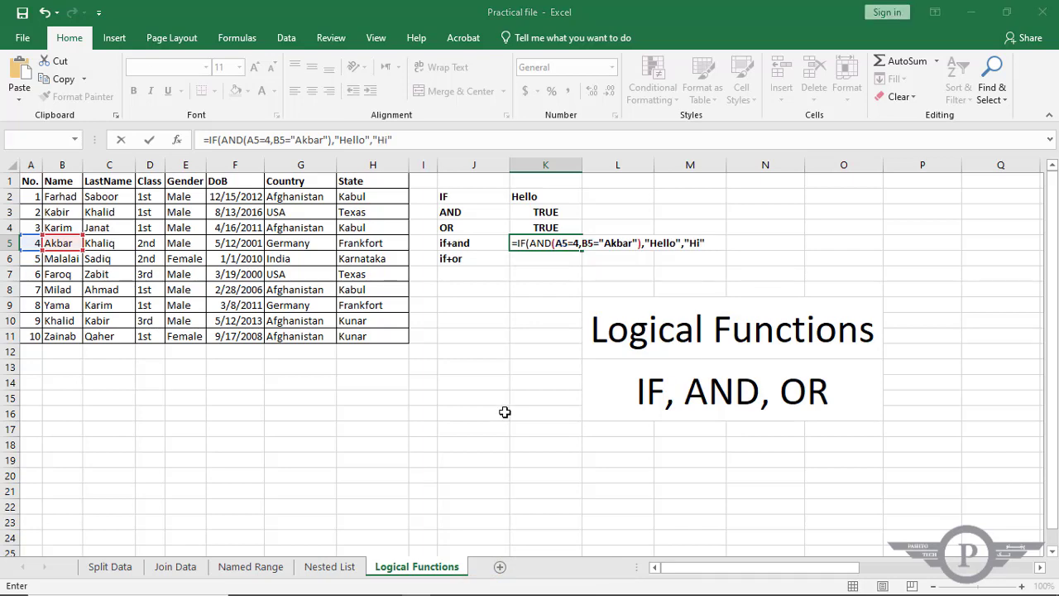
key("Return")
left_click(535, 241)
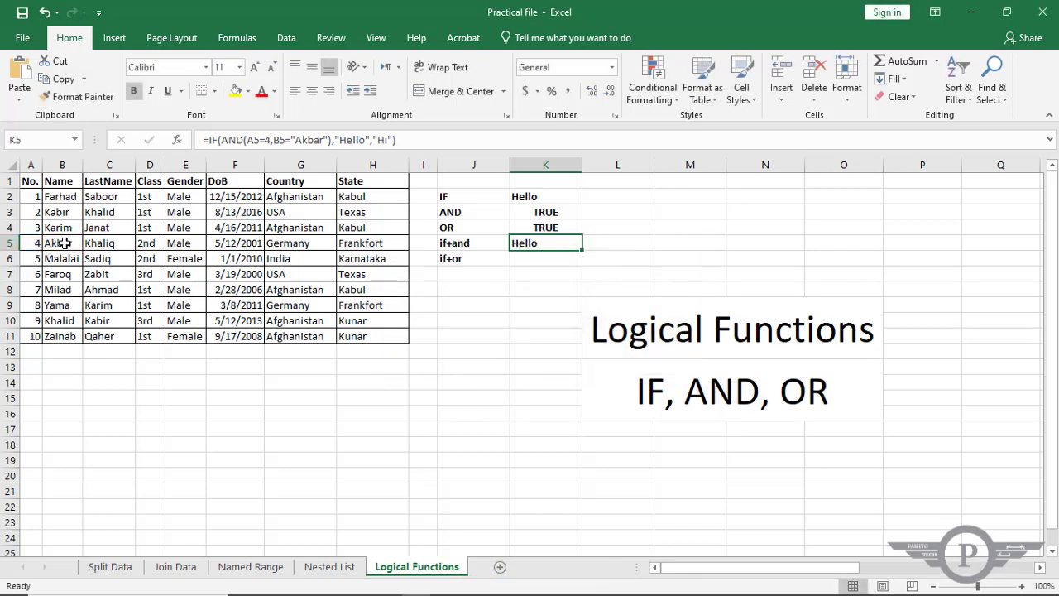
Test the IF+AND formula's number condition by setting A5 to 2, and check K5.
double_click(30, 241)
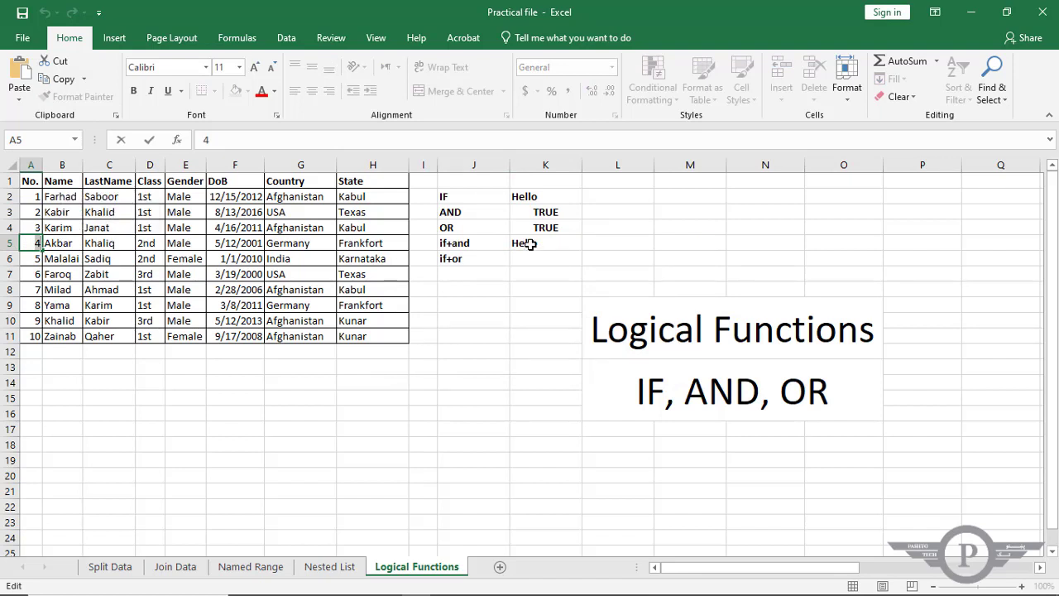
key("BackSpace")
type("2")
key("Return")
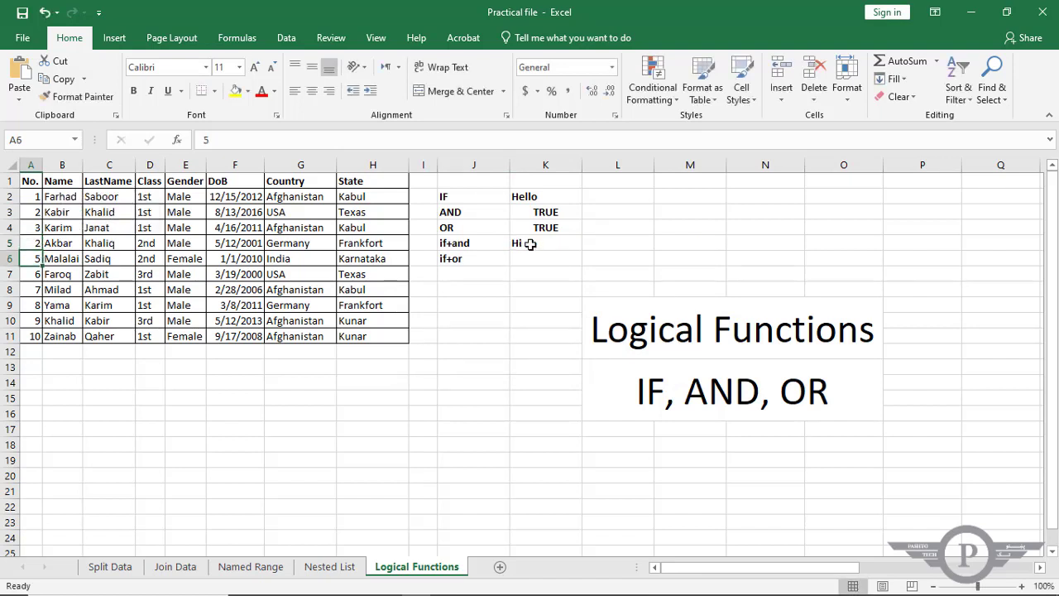
left_click(529, 243)
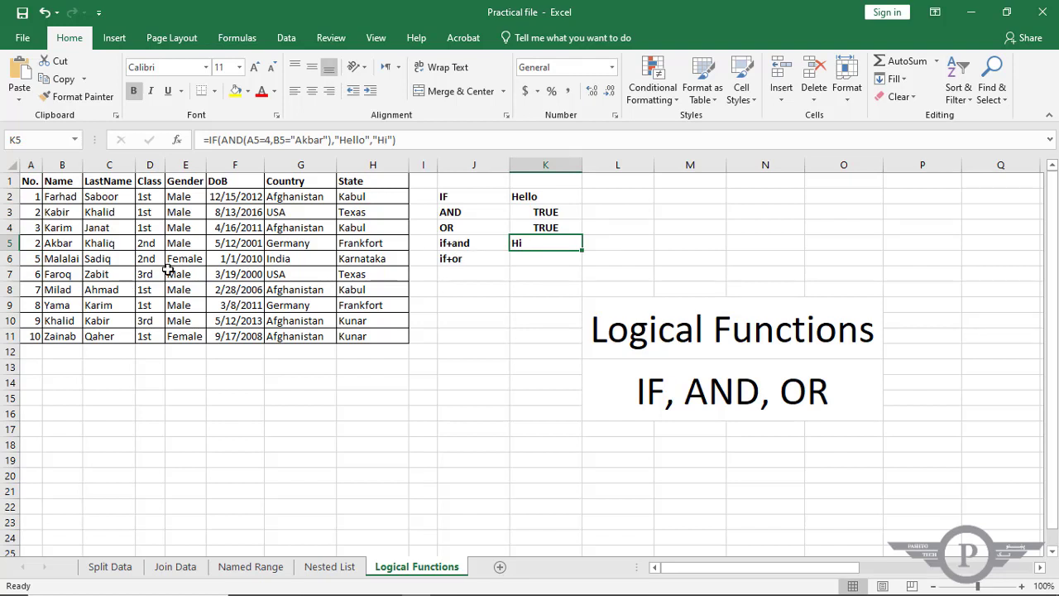
Test the IF+AND formula's name condition by appending 2 to the first name in B5.
left_click(29, 245)
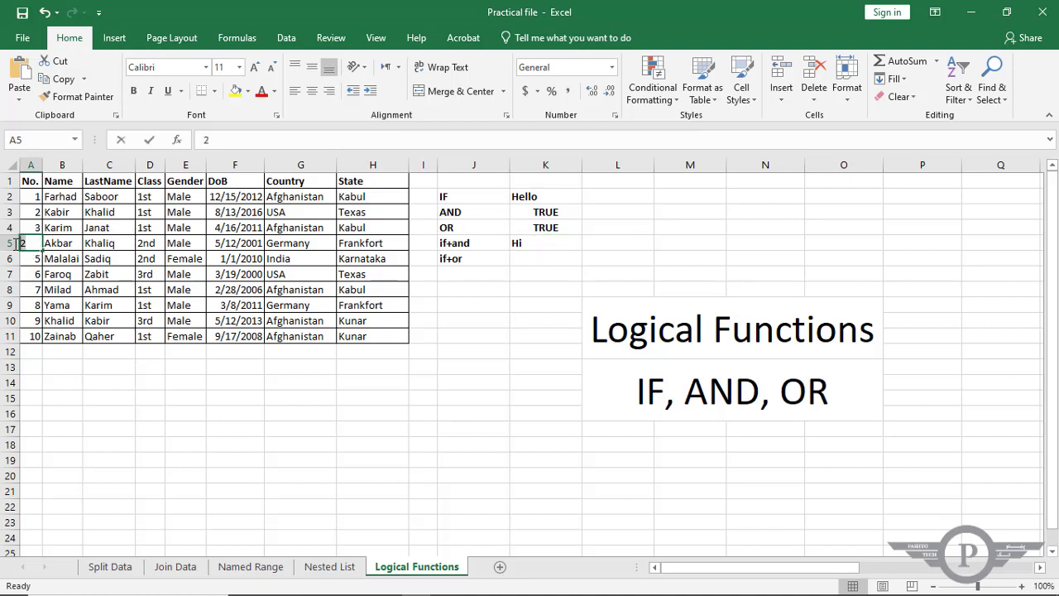
double_click(16, 243)
double_click(71, 244)
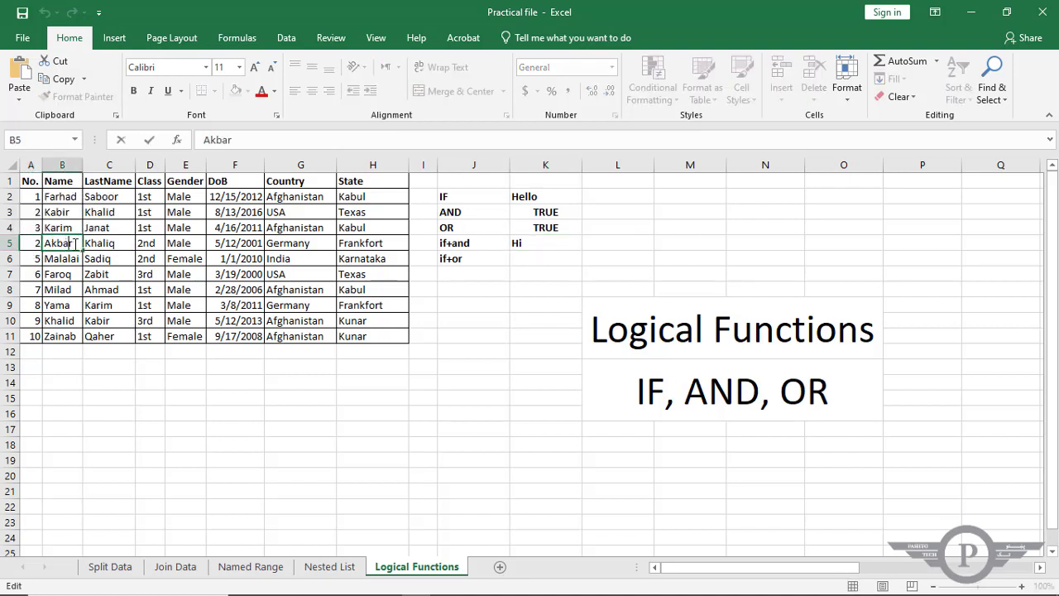
type("2")
key("Return")
Set the number in A5 back to 4.
left_click(25, 244)
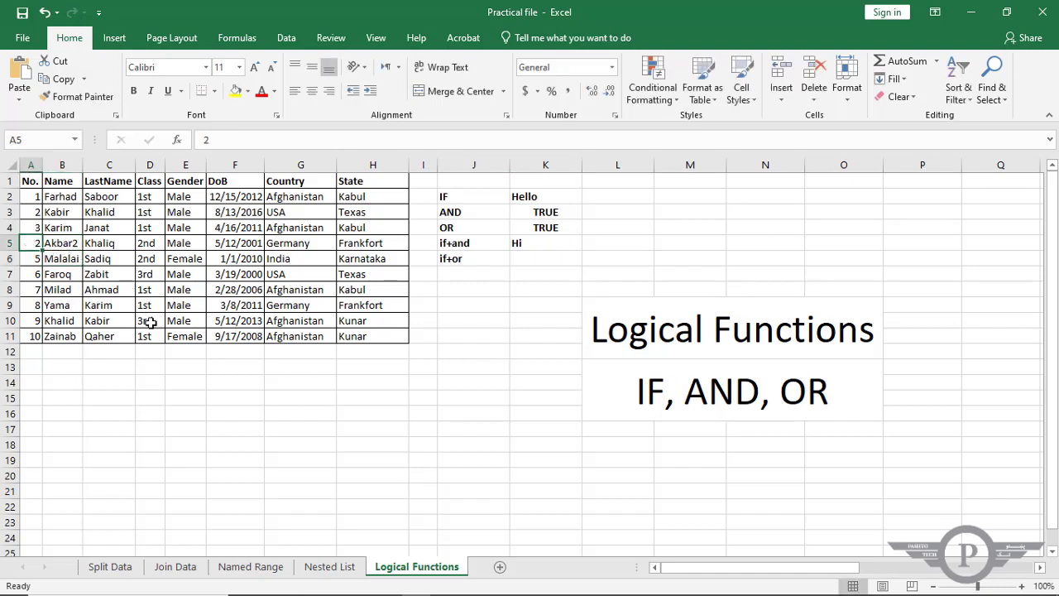
type("4")
key("Return")
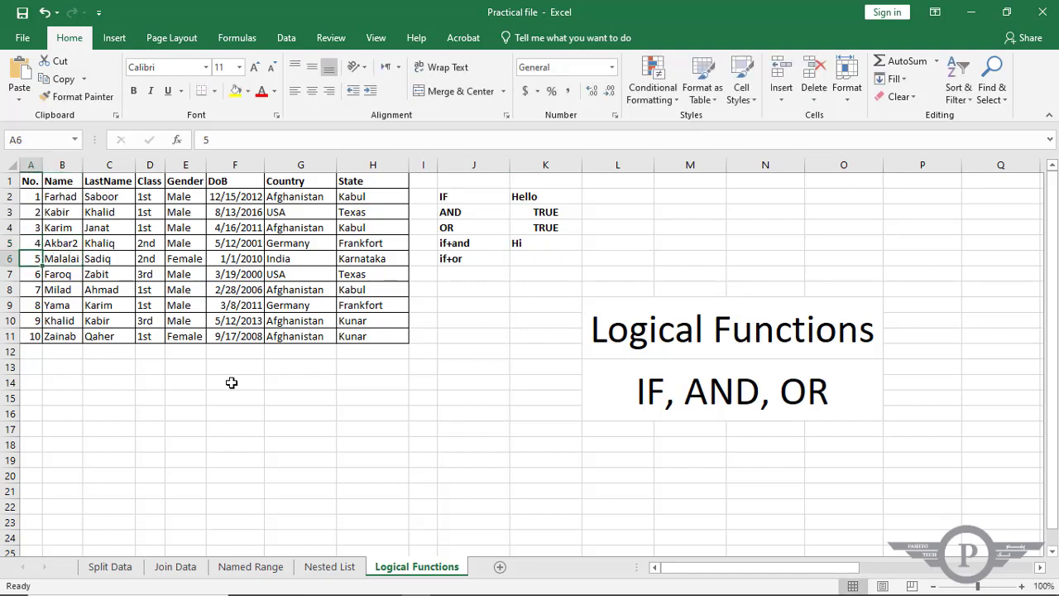
Remove the trailing 2 from the first name in B5, and check the IF+AND formula in K5 against A5:B5.
left_click(75, 244)
double_click(74, 244)
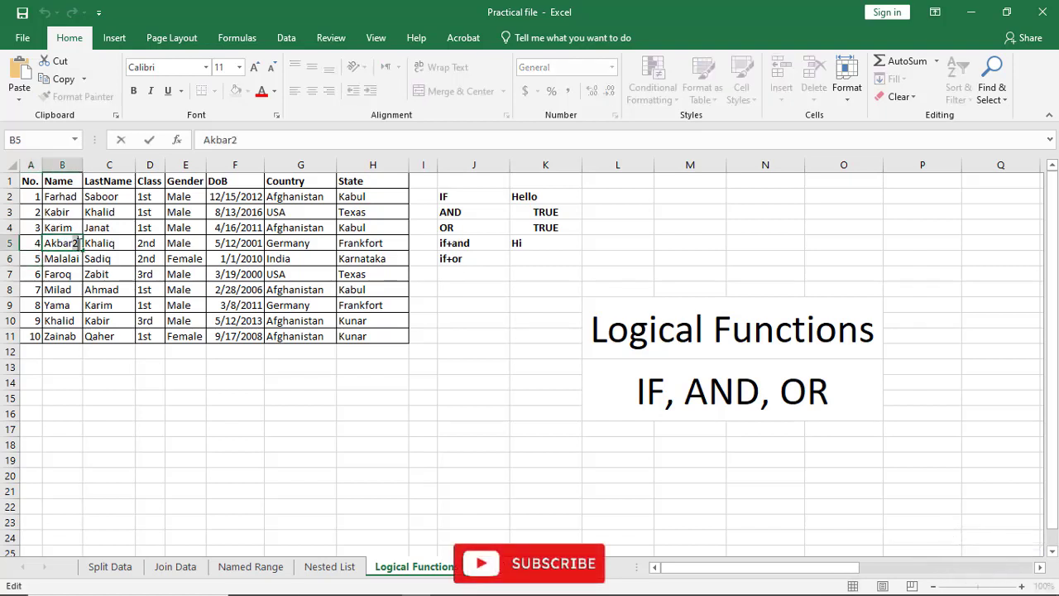
key("BackSpace")
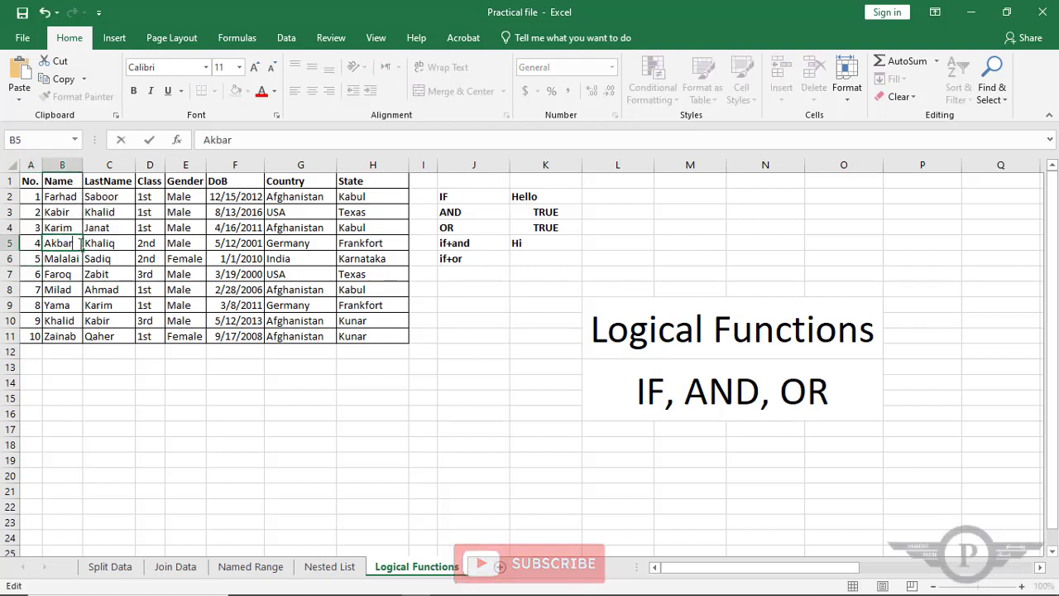
key("Return")
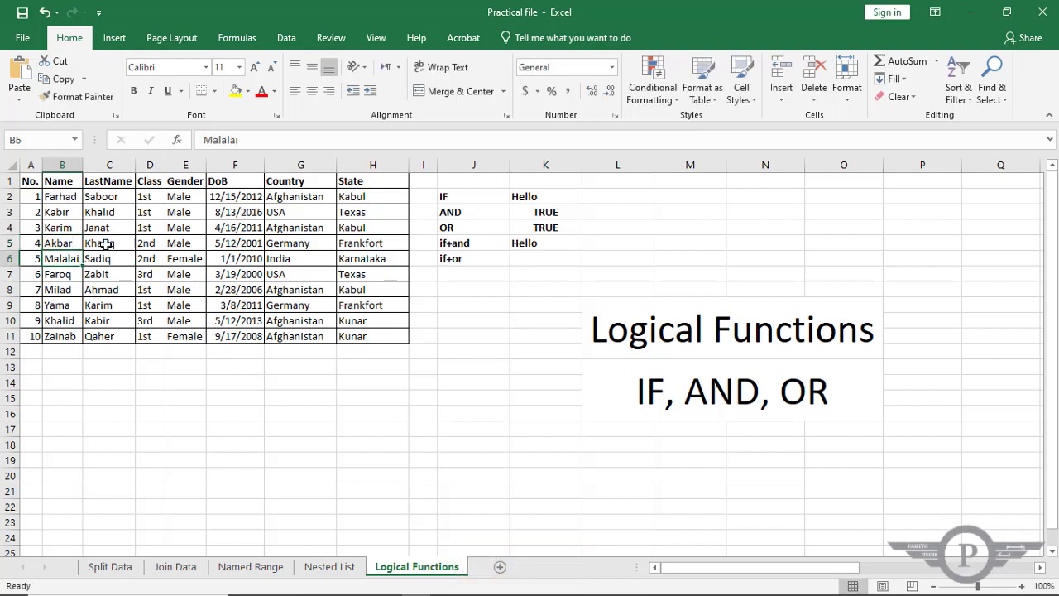
left_click_drag(28, 243, 50, 242)
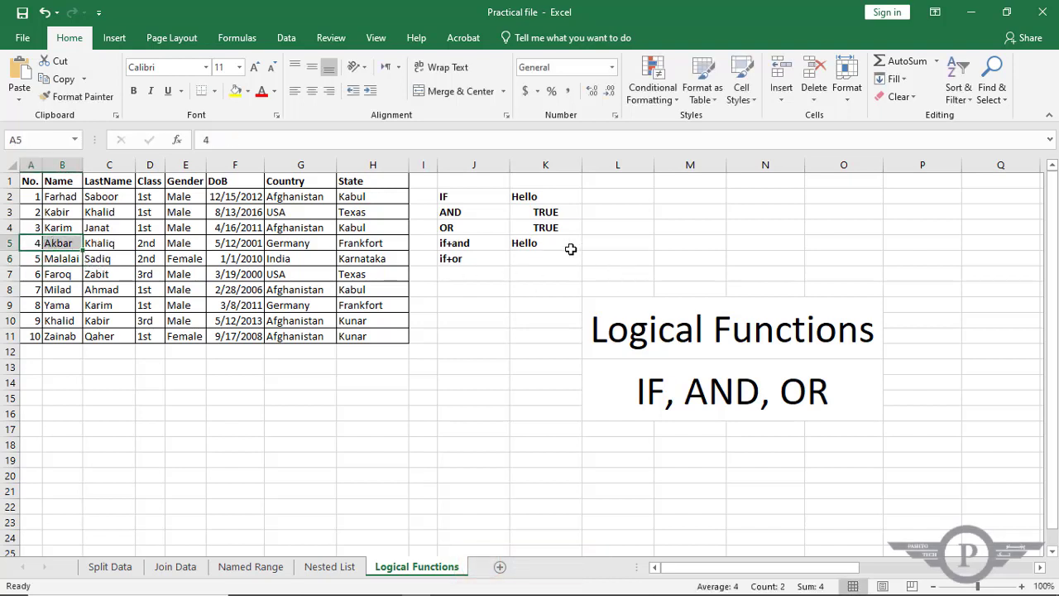
left_click(543, 242)
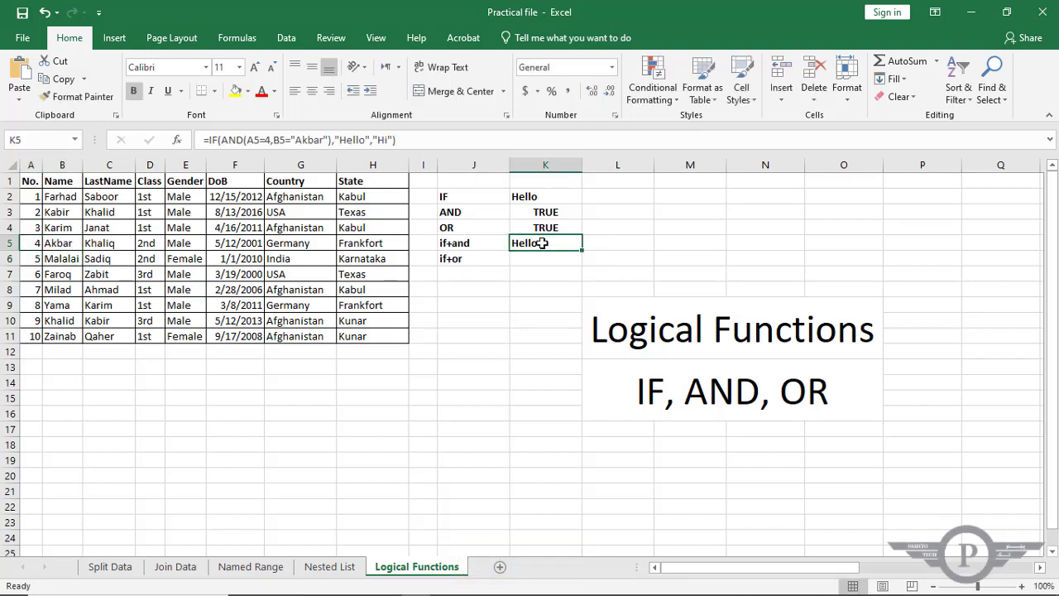
Copy the IF+AND formula from K5 down into K6, the if+or row.
left_click(470, 256)
left_click(542, 242)
left_click_drag(582, 258, 583, 268)
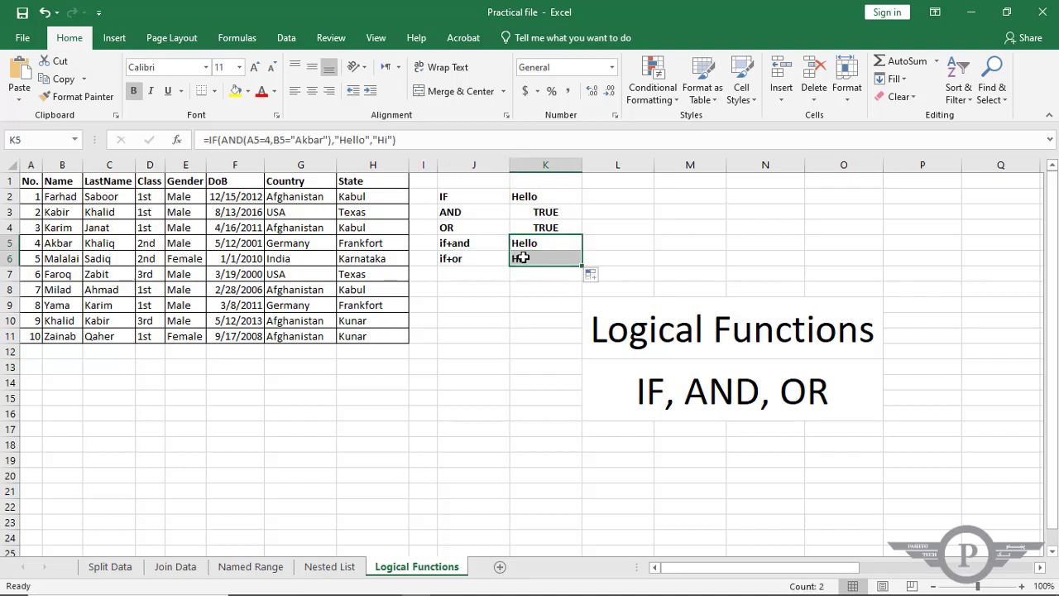
Replace the AND function with OR inside the K6 IF formula.
double_click(518, 258)
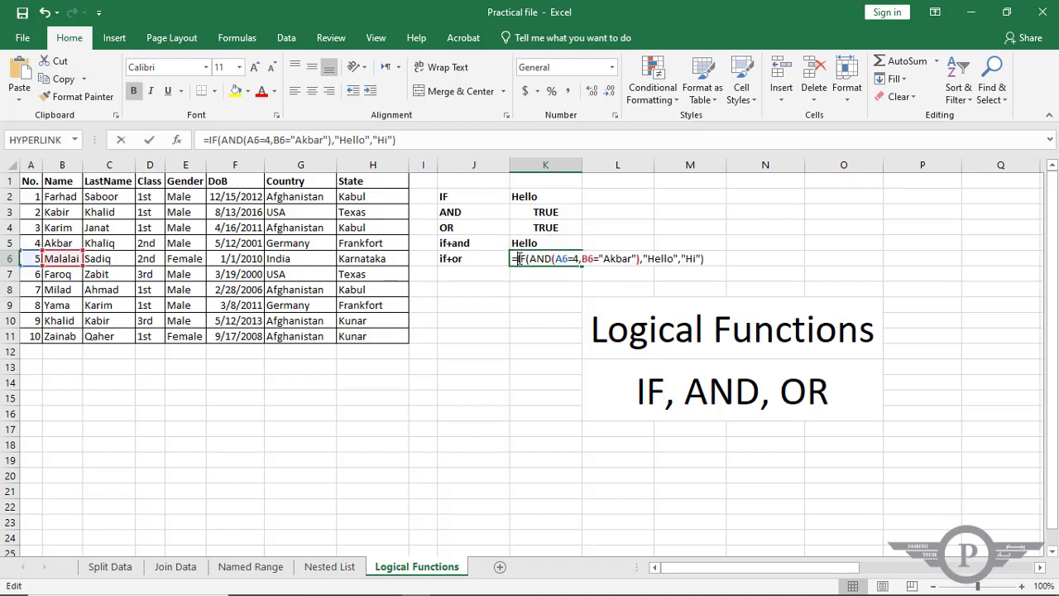
left_click(547, 259)
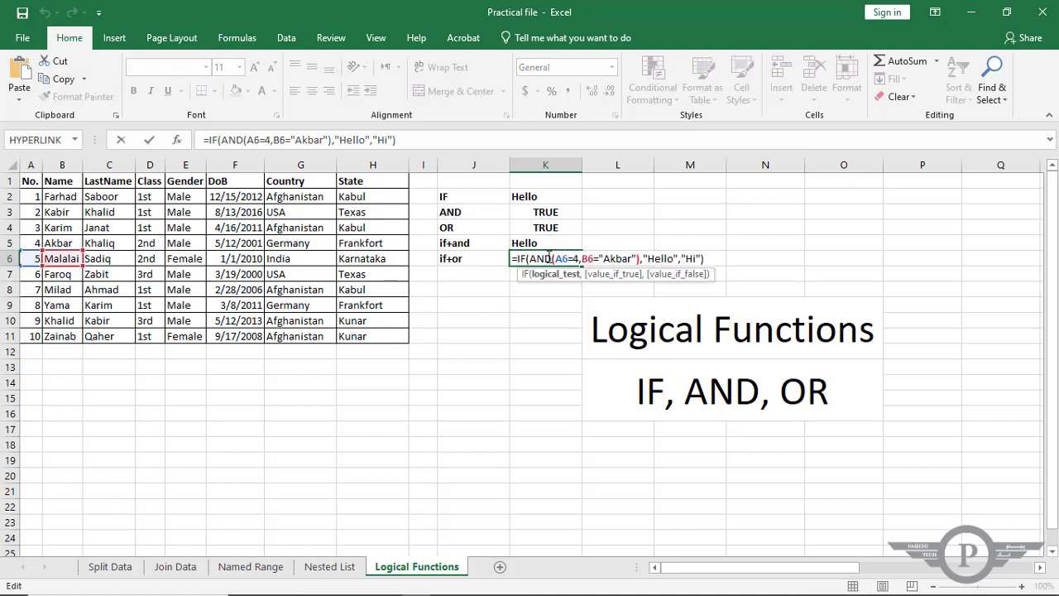
left_click_drag(552, 258, 531, 261)
type("or")
key("Tab")
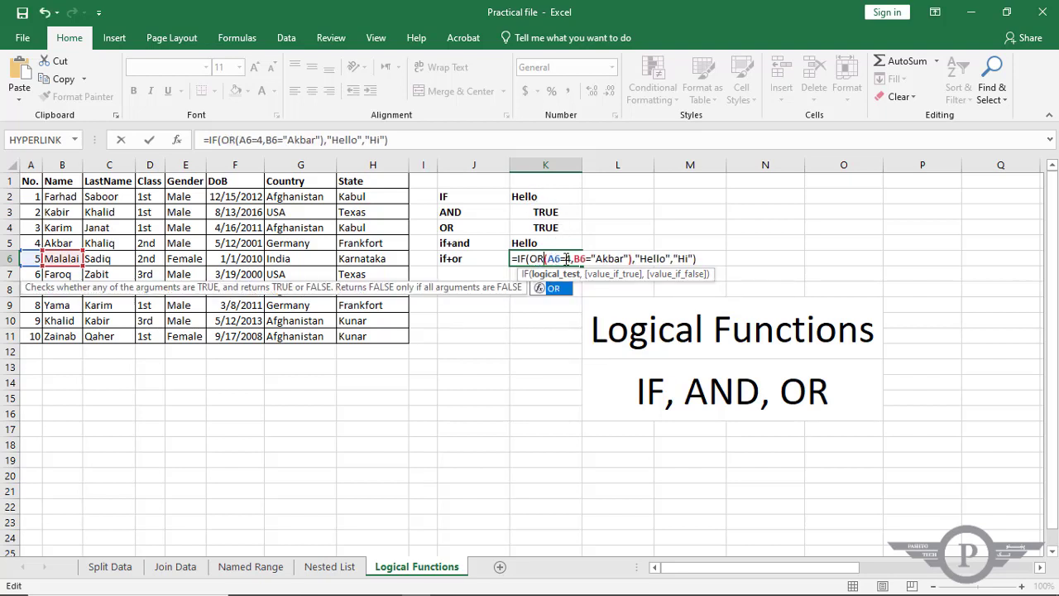
Set the K6 OR conditions to A6=5 and B6 equal to the first name in that row, and enter the formula.
left_click(569, 259)
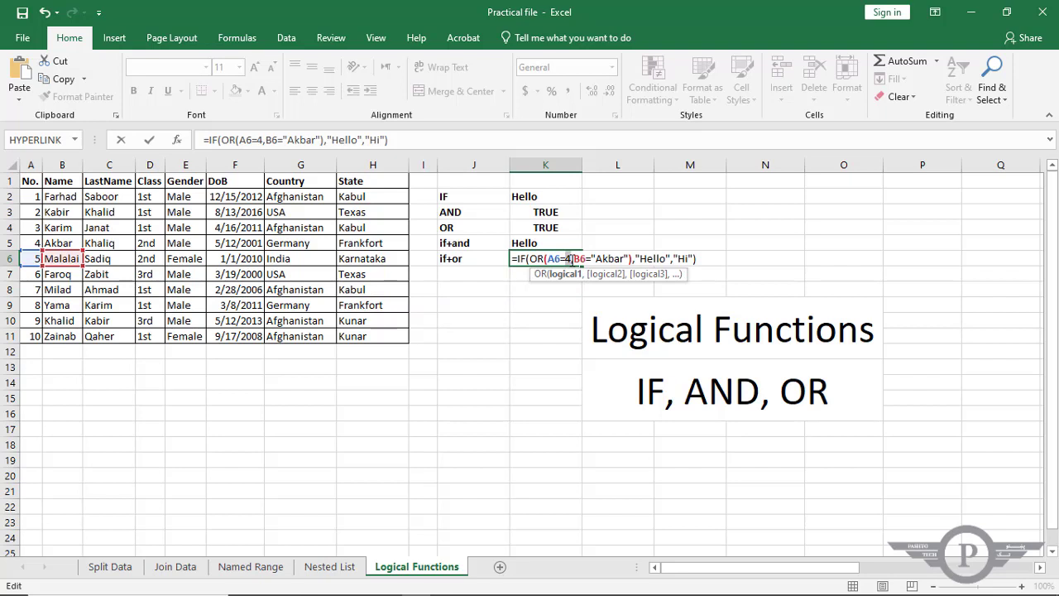
key("BackSpace")
type("5")
double_click(605, 259)
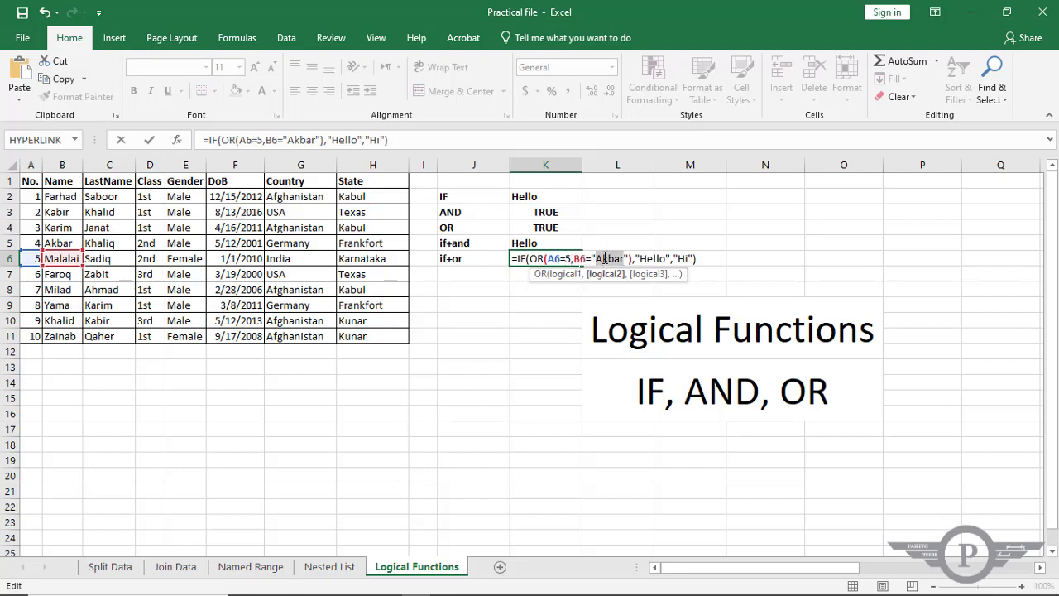
type("Mala")
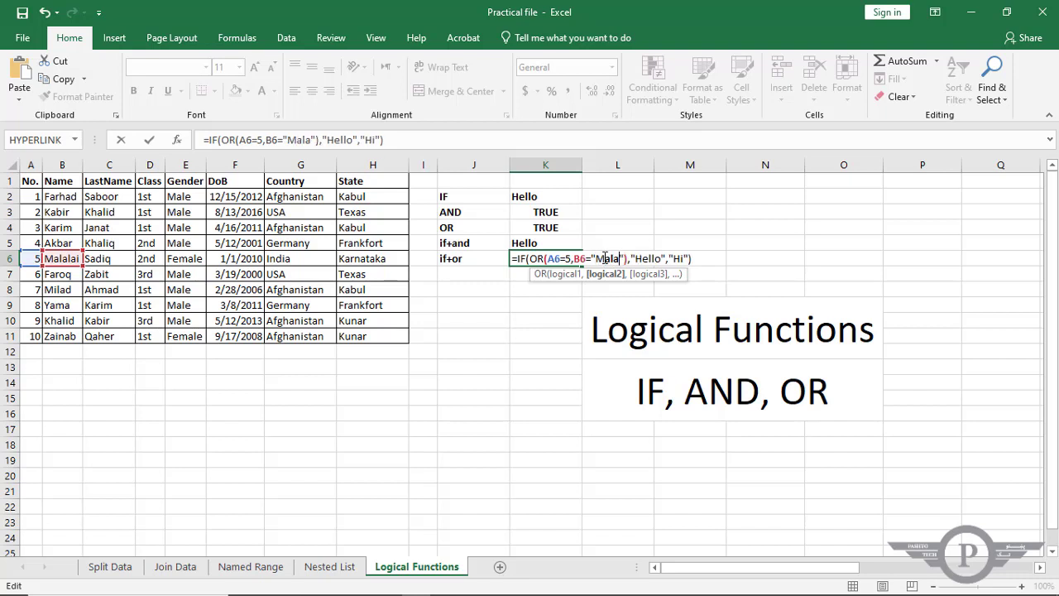
type("lai")
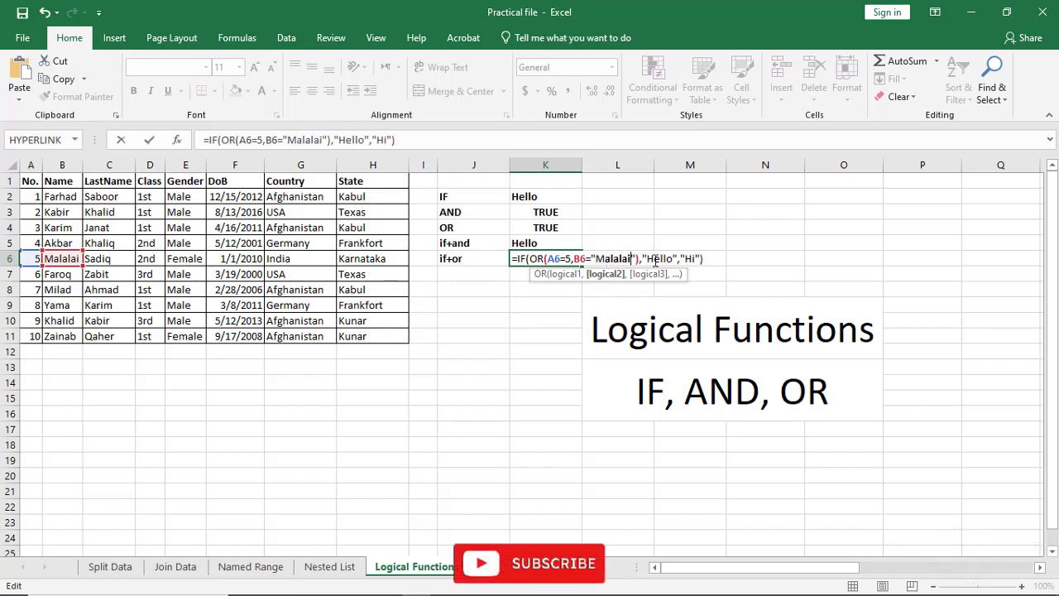
key("Return")
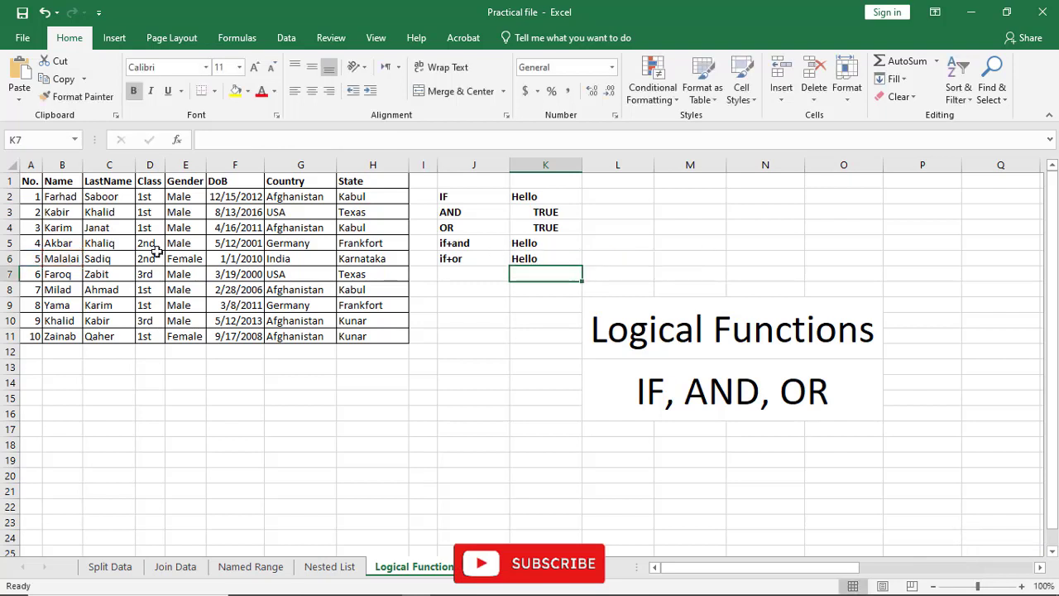
Review the K6 formula against A6:B6, and test its number condition by setting A6 to 6 and checking K6.
key("Up")
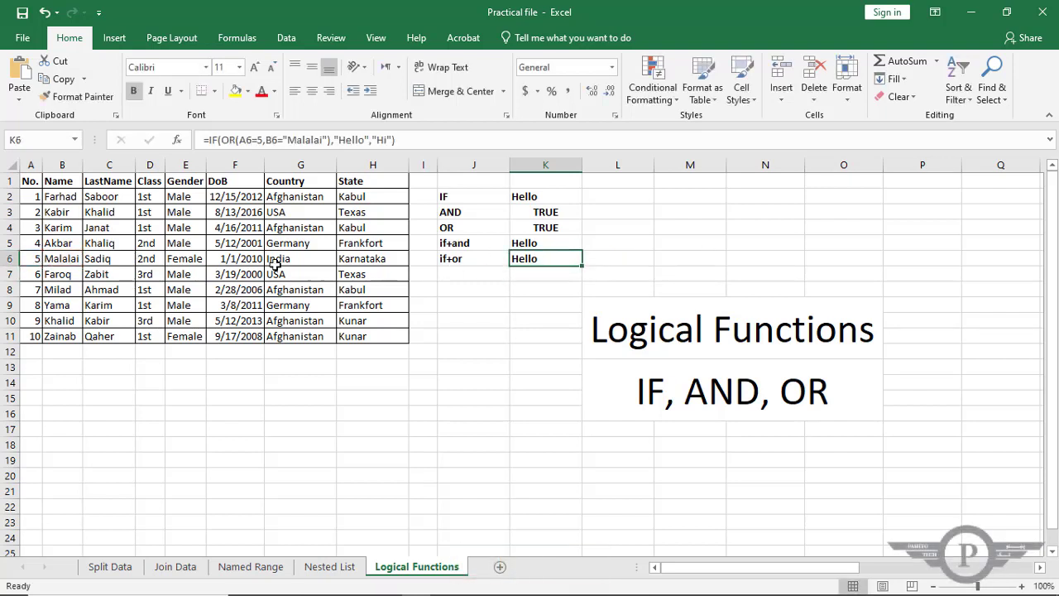
left_click(36, 258)
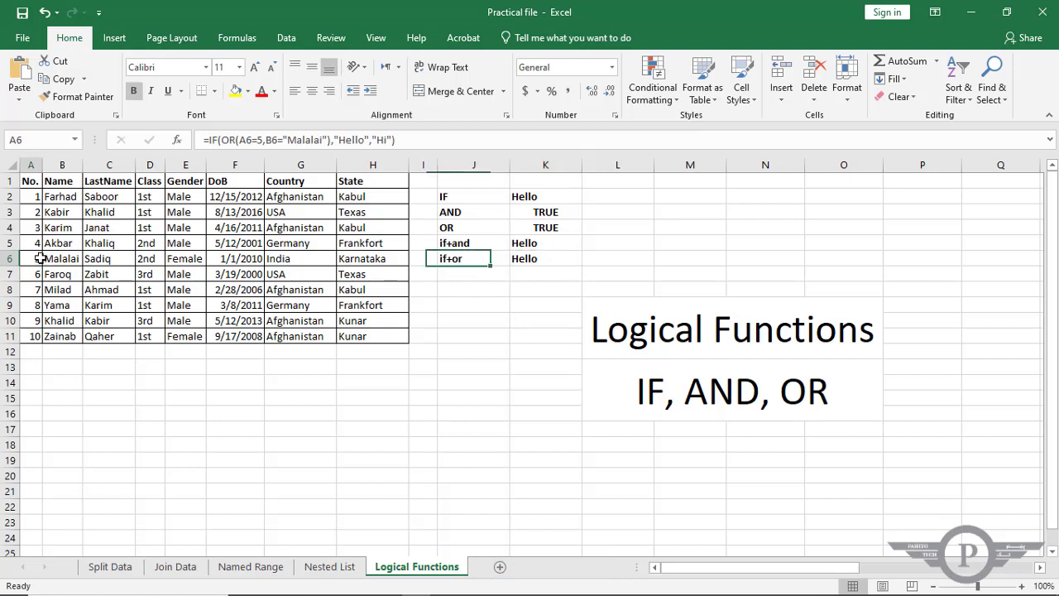
left_click_drag(31, 258, 62, 258)
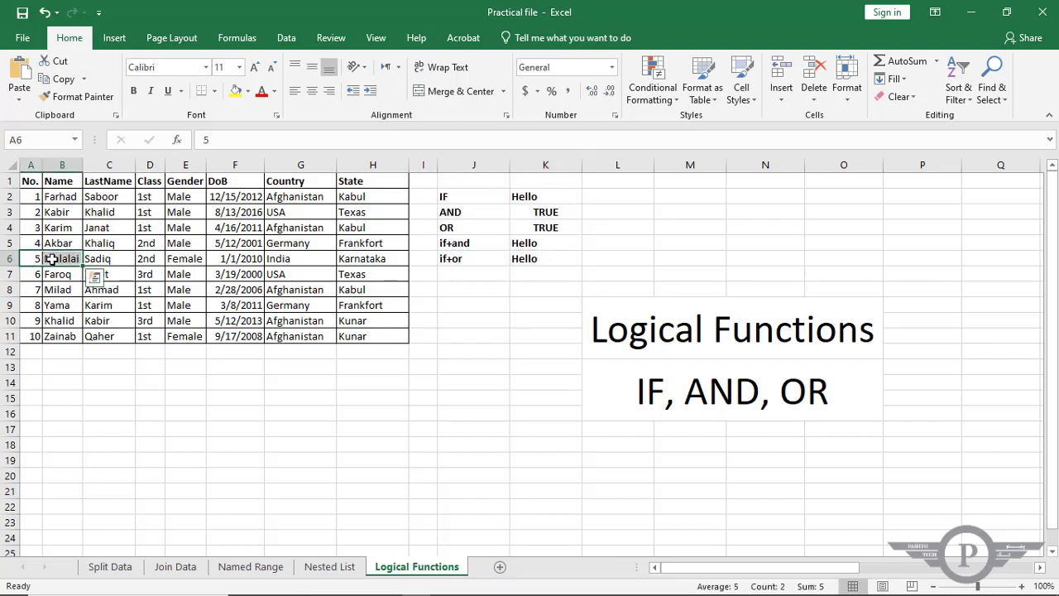
left_click(547, 258)
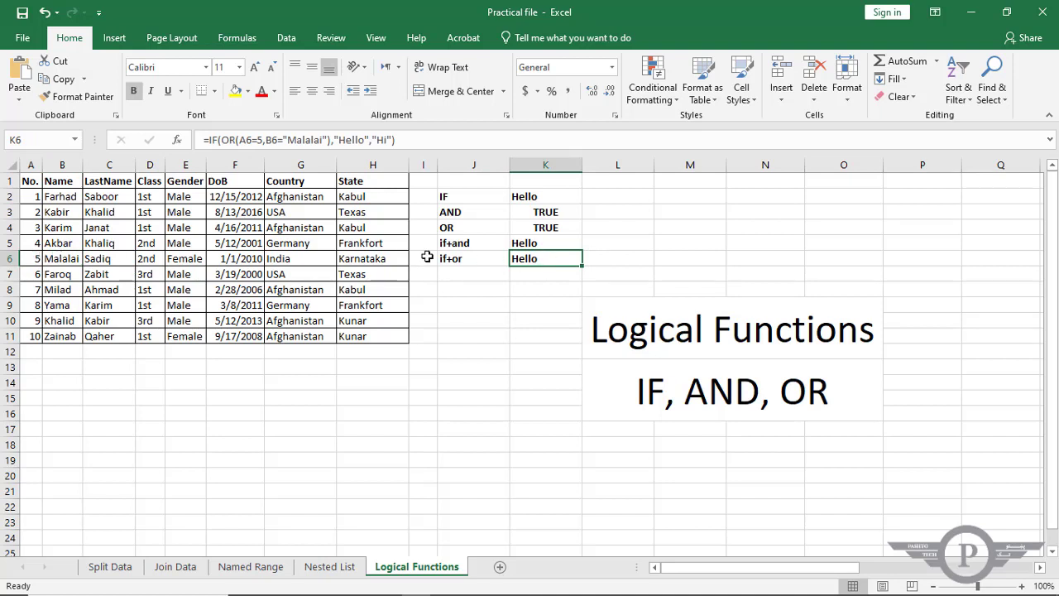
left_click(37, 258)
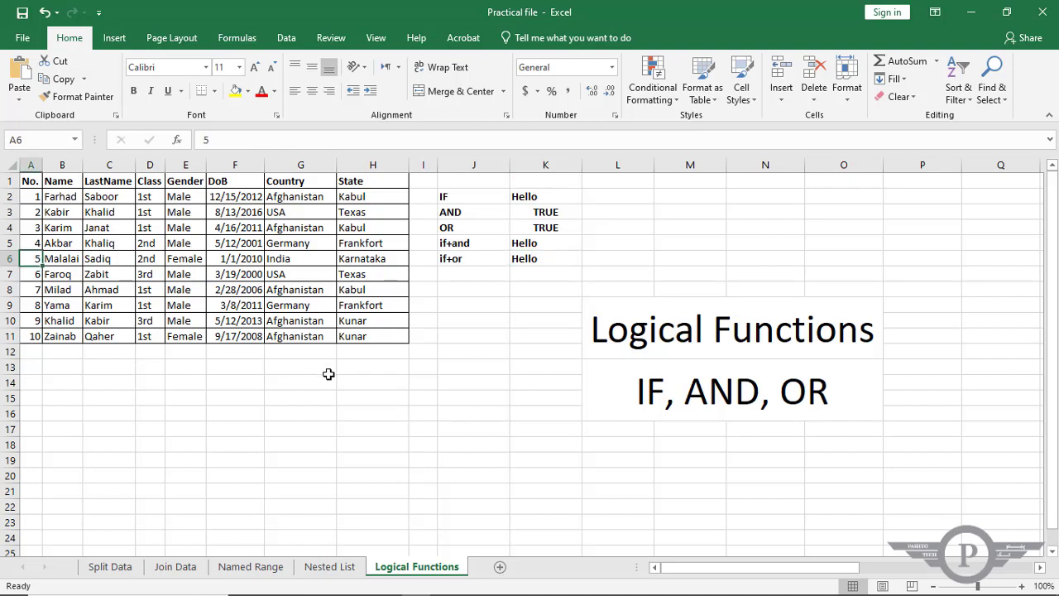
type("6")
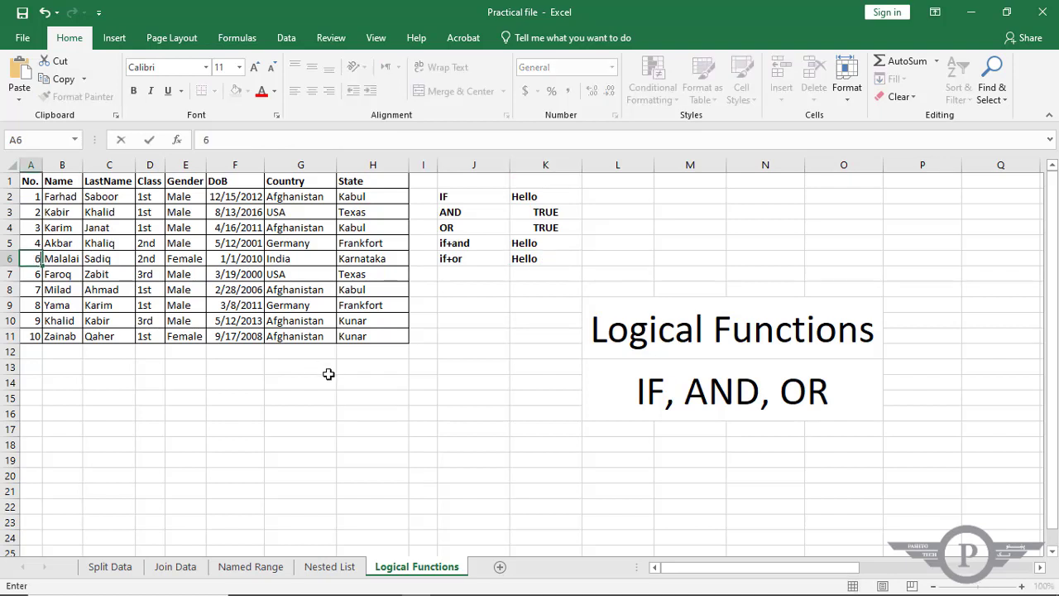
left_click(71, 262)
left_click(562, 258)
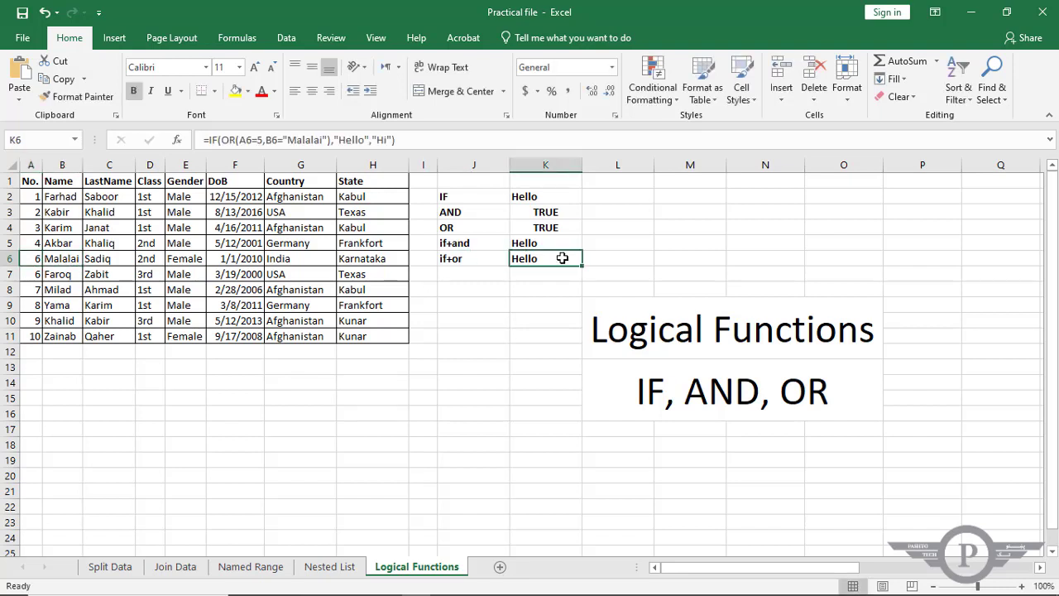
Test the IF+OR formula's name condition by appending an extra "i" to the first name in B6, and check K6.
double_click(74, 259)
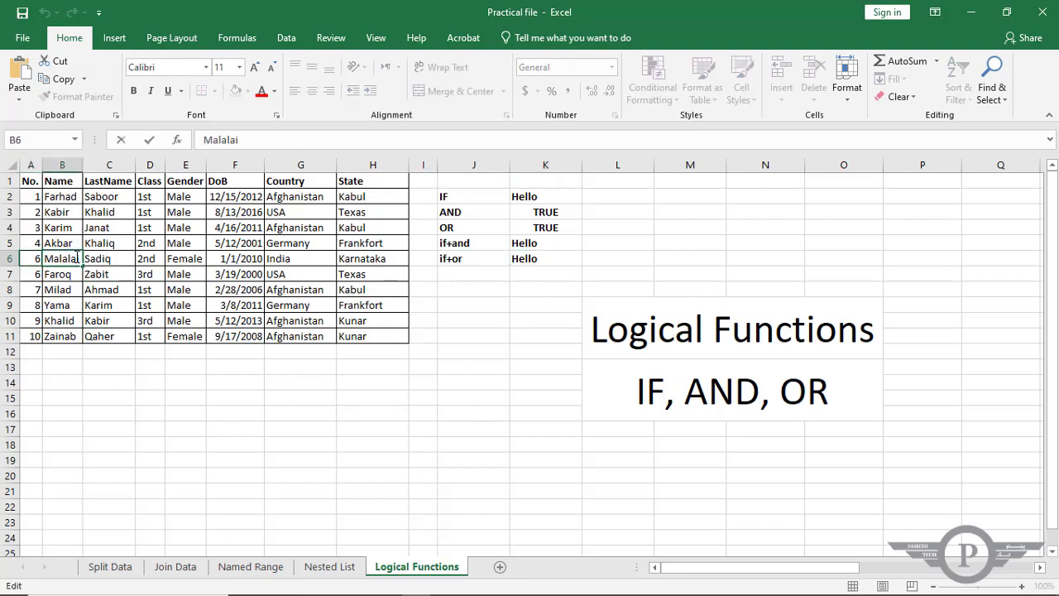
type("i")
key("Return")
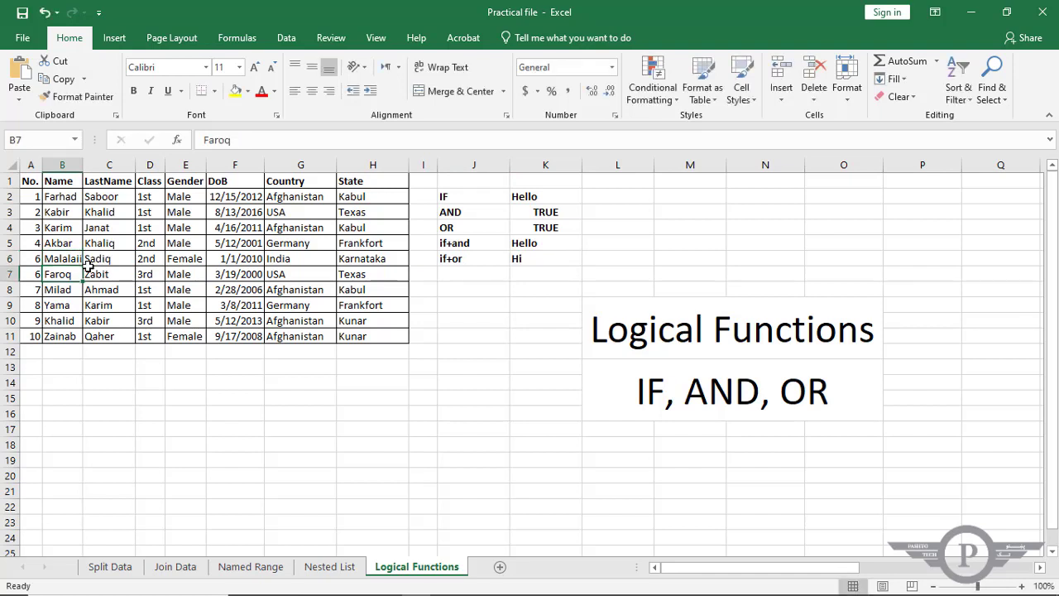
left_click(524, 259)
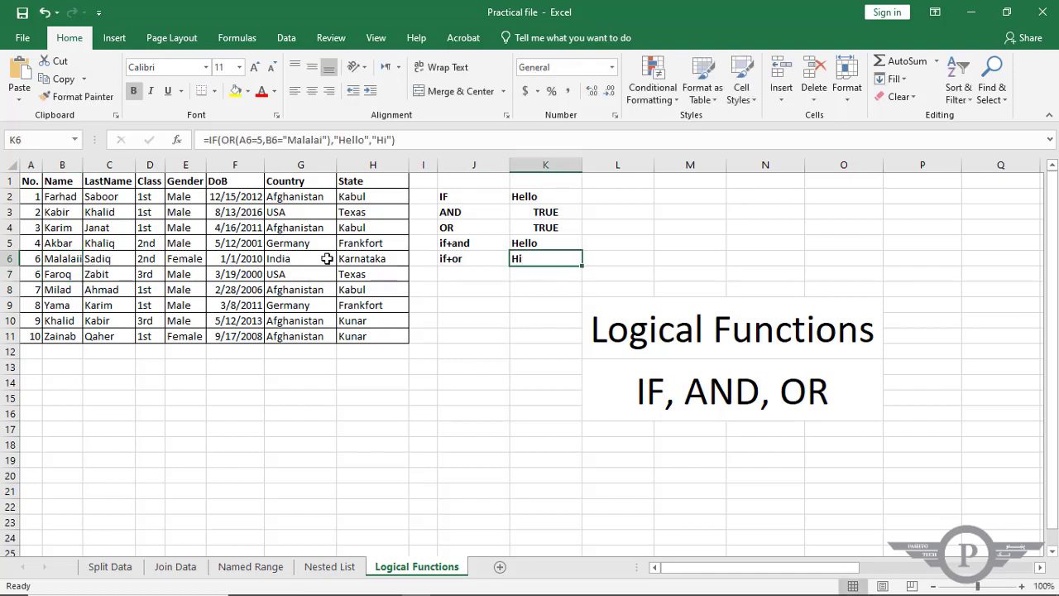
Set the number in A6 back to 5 to test the IF+OR formula with only the number condition met.
left_click(39, 261)
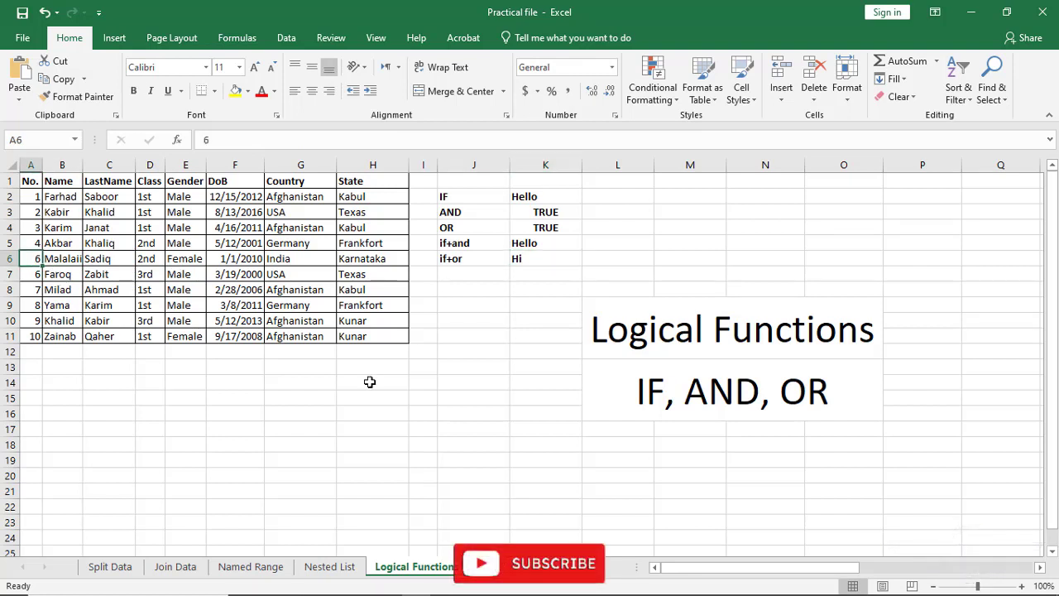
type("5")
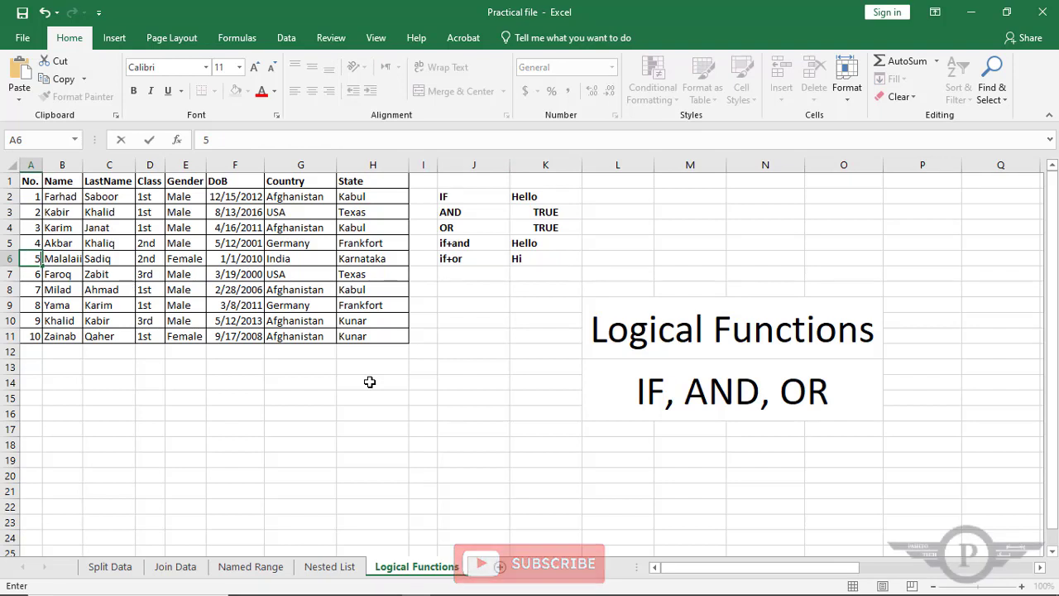
key("Return")
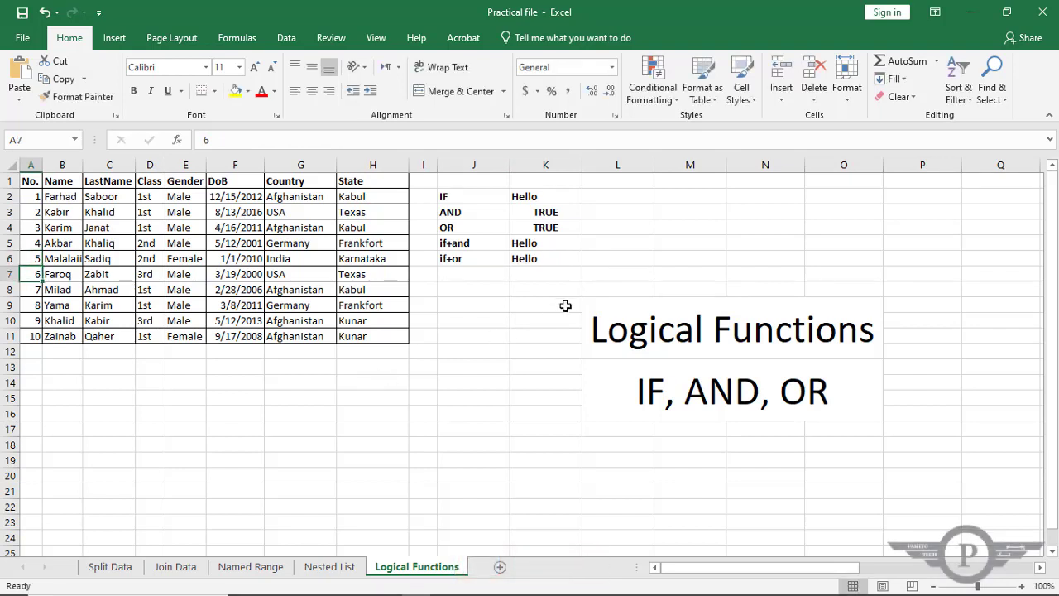
Remove the extra "i" from the first name in B6, and check the IF+OR formula in K6 against A6:B6.
double_click(75, 262)
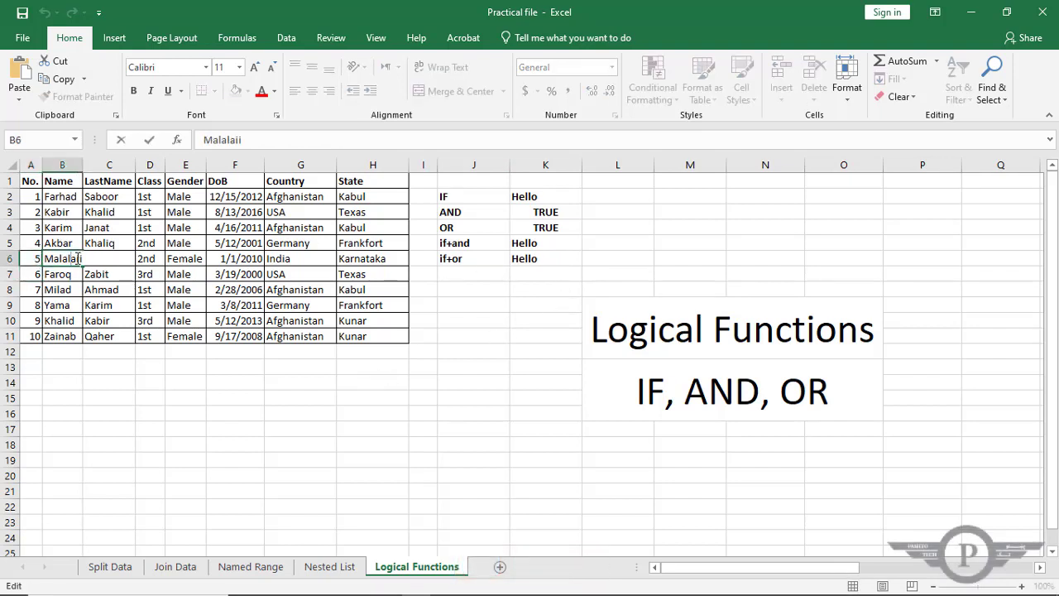
type("i")
key("BackSpace")
key("Return")
left_click(540, 260)
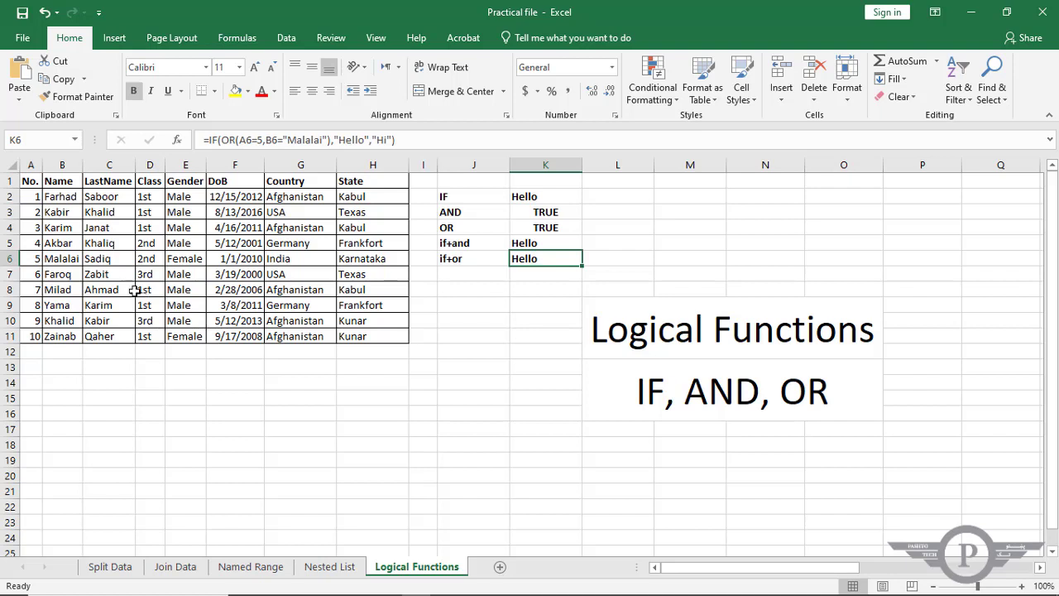
left_click_drag(27, 259, 66, 258)
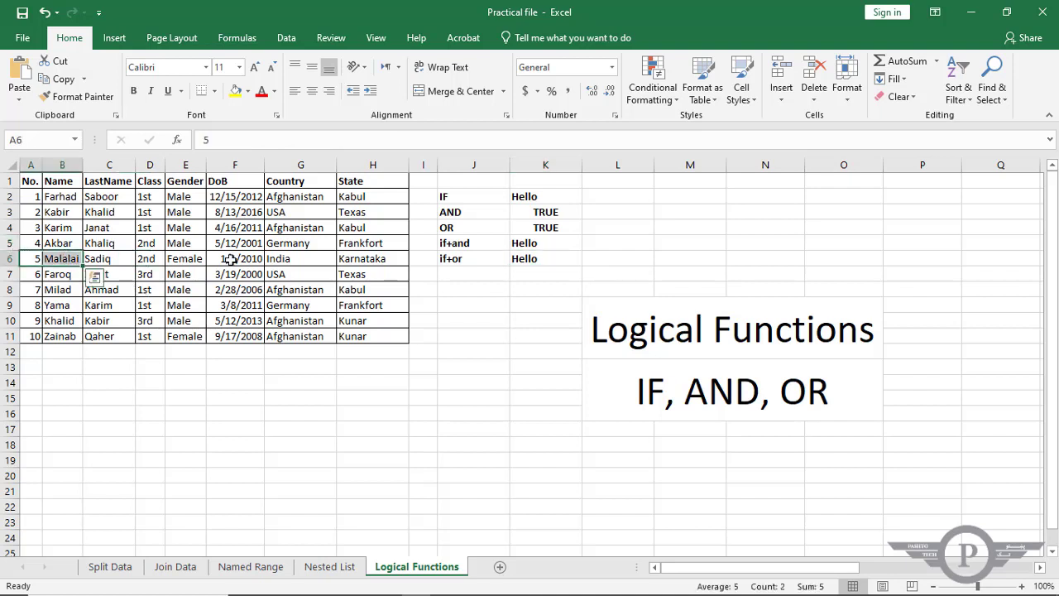
left_click(551, 260)
left_click(484, 260, "shift")
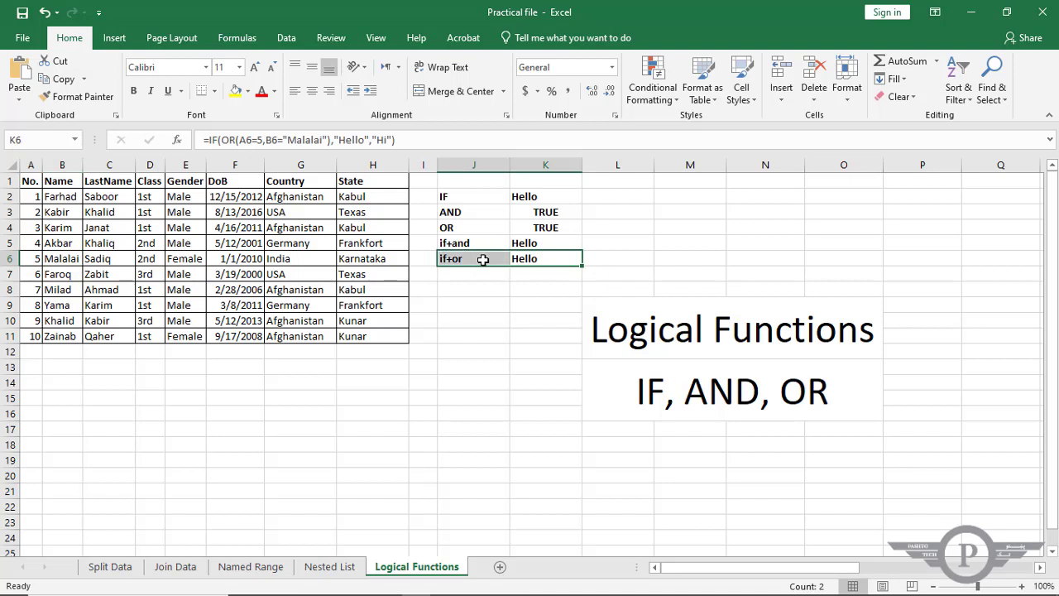